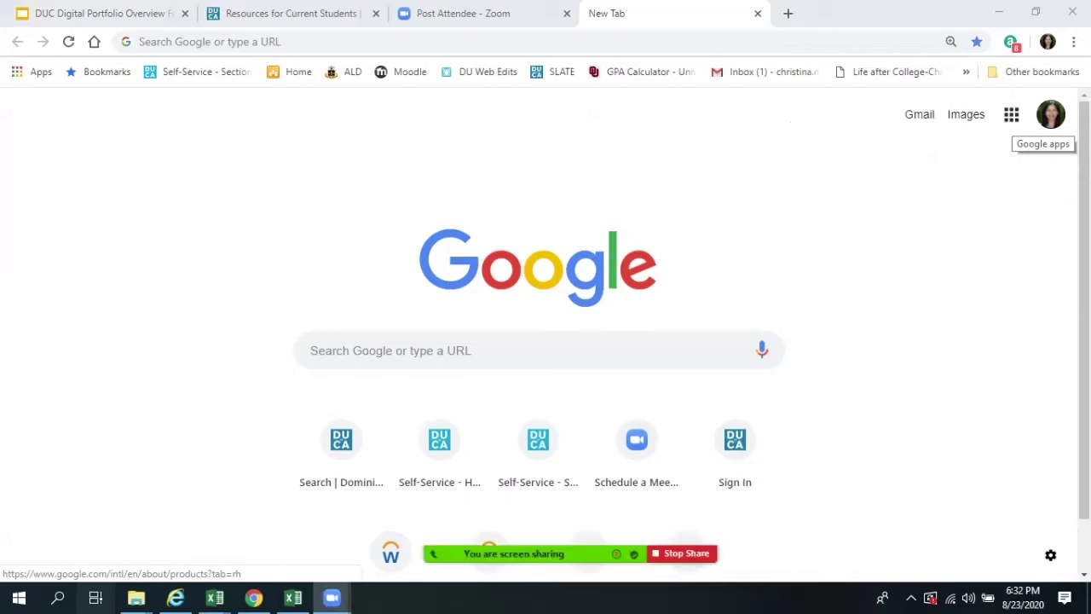
# - Start a new Google Site from the Portfolio template via the Google apps menu
pyautogui.click(1011, 114)
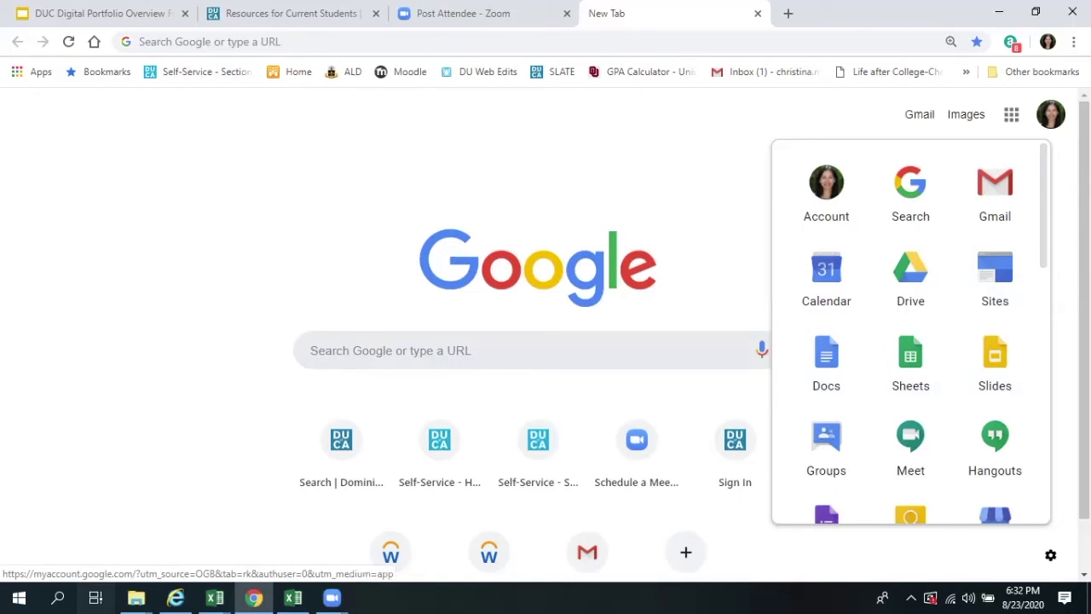
pyautogui.click(994, 277)
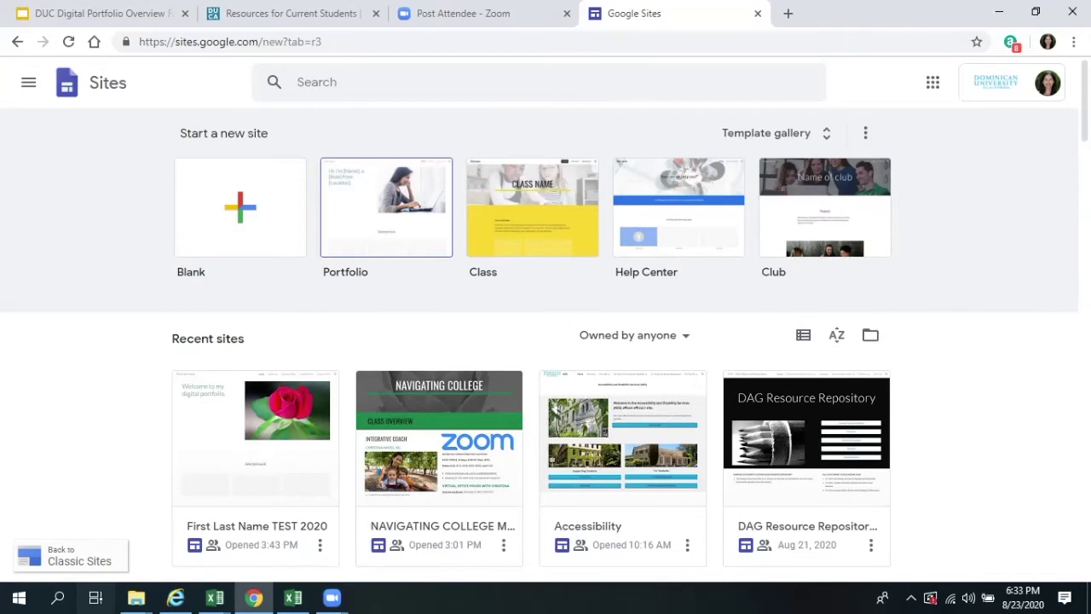
pyautogui.click(386, 207)
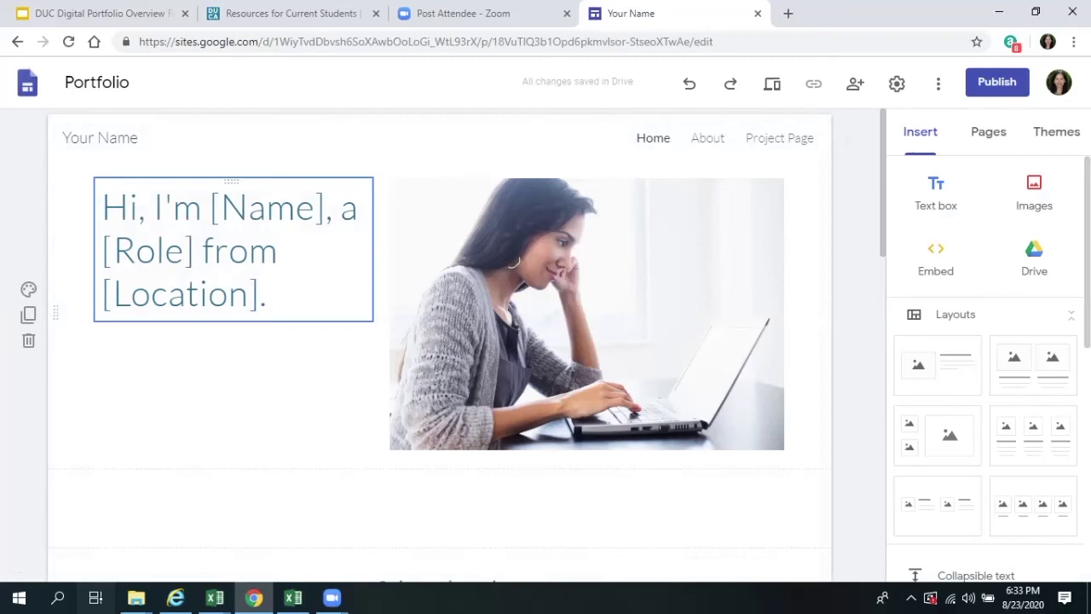
# - Title the site 'First Last Name TEST 2222' and change the header text to 'First Last Name'
pyautogui.click(97, 82)
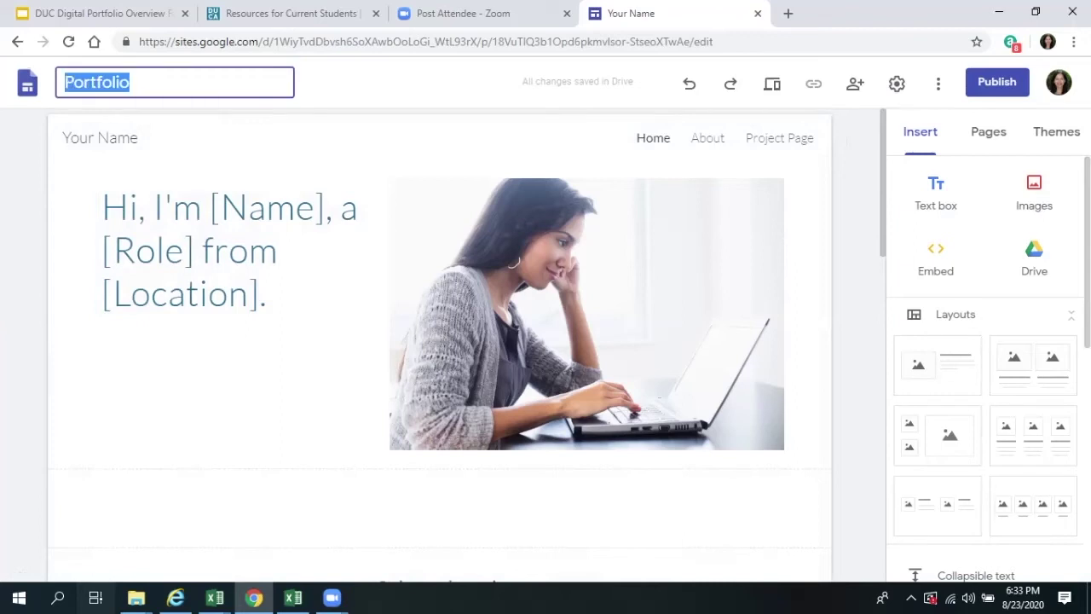
pyautogui.write('First La')
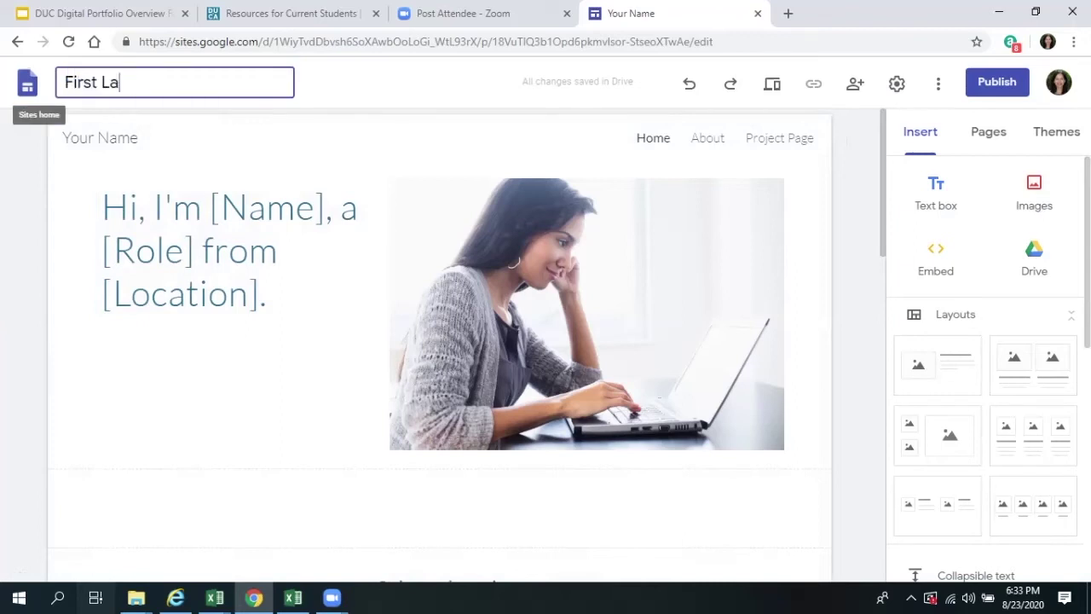
pyautogui.write('st Name TE')
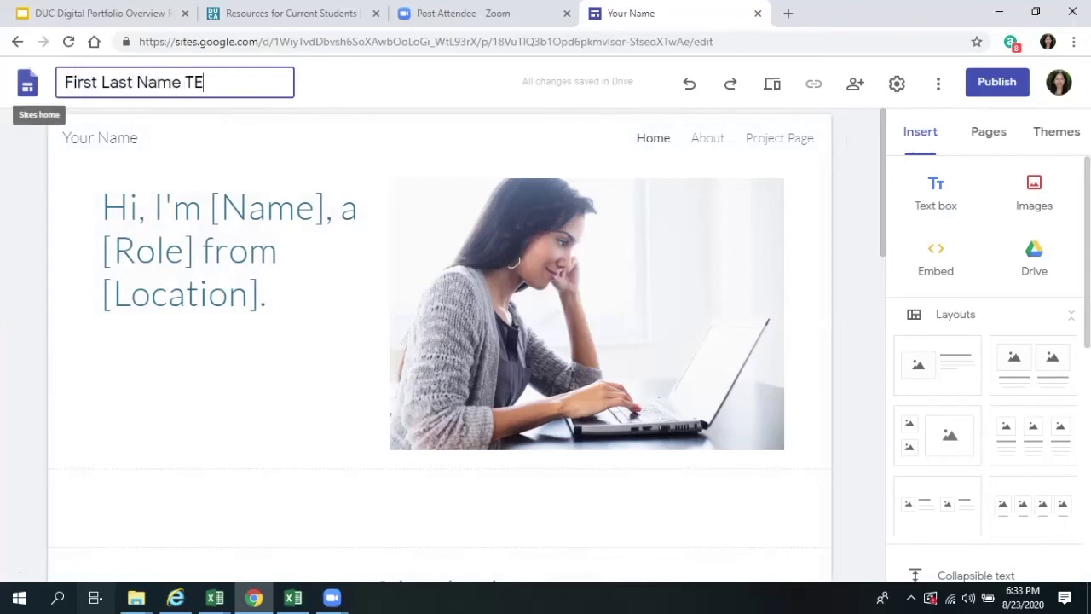
pyautogui.write('ST')
pyautogui.write('2222')
pyautogui.click(89, 141)
pyautogui.moveTo(139, 139); pyautogui.dragTo(62, 139)
pyautogui.write('First ')
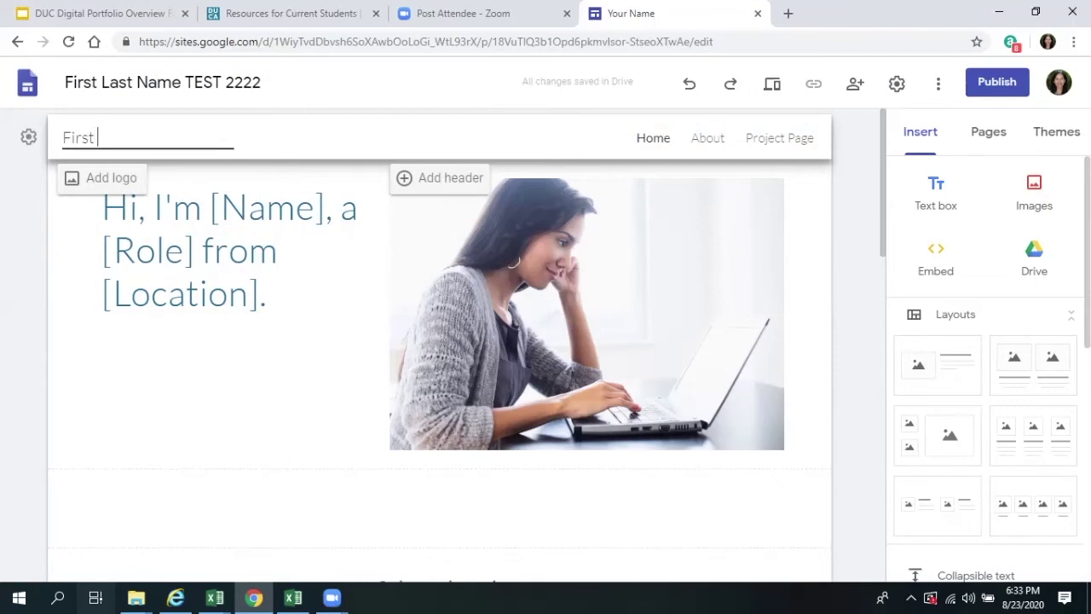
pyautogui.write('Last Name')
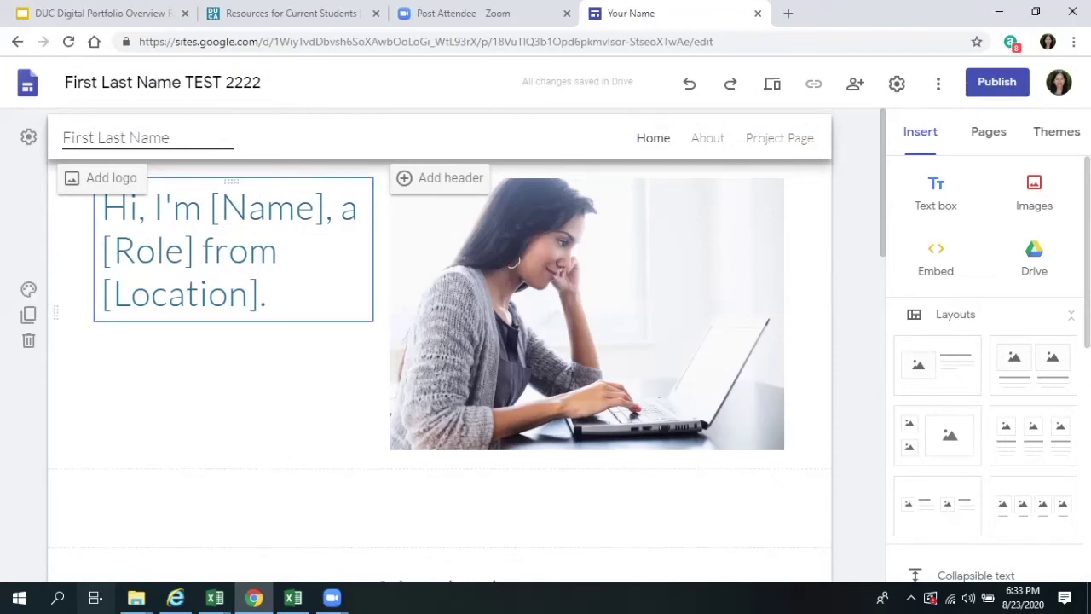
# - Replace the placeholder intro sentence with 'Welcome!' and make the portfolio photo slightly taller
pyautogui.click(267, 294)
pyautogui.moveTo(267, 294); pyautogui.dragTo(103, 207)
pyautogui.write('Welcome!')
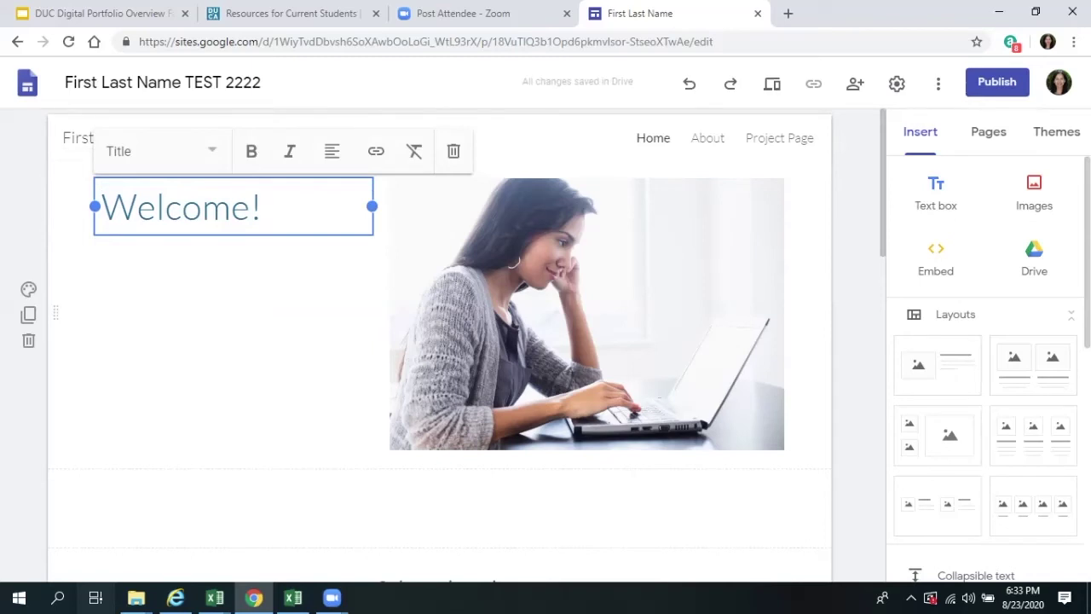
pyautogui.click(587, 313)
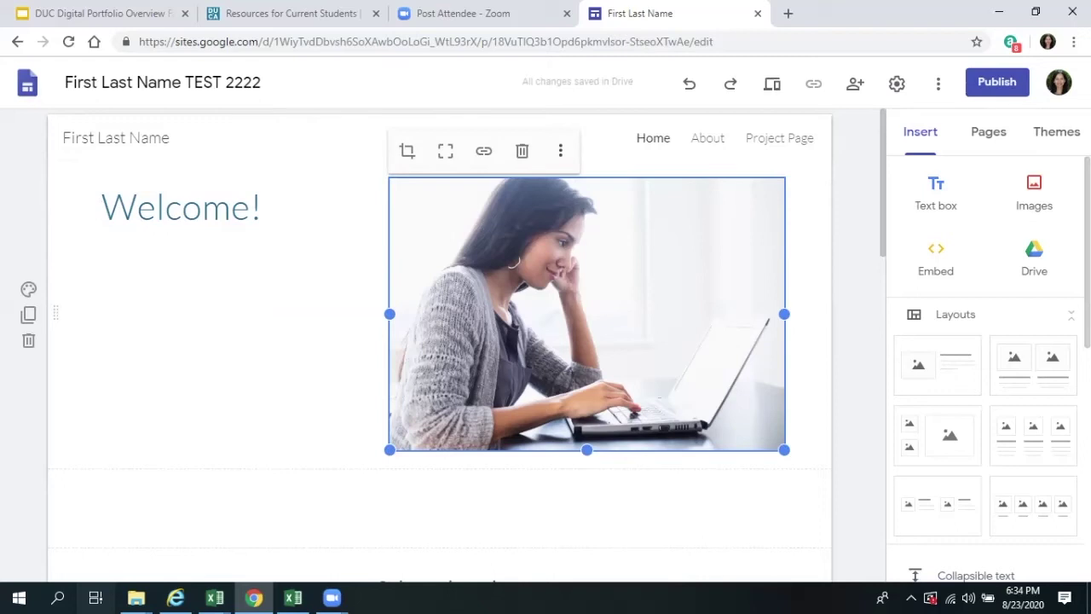
pyautogui.moveTo(784, 449); pyautogui.dragTo(784, 459)
pyautogui.click(560, 150)
pyautogui.moveTo(563, 158)
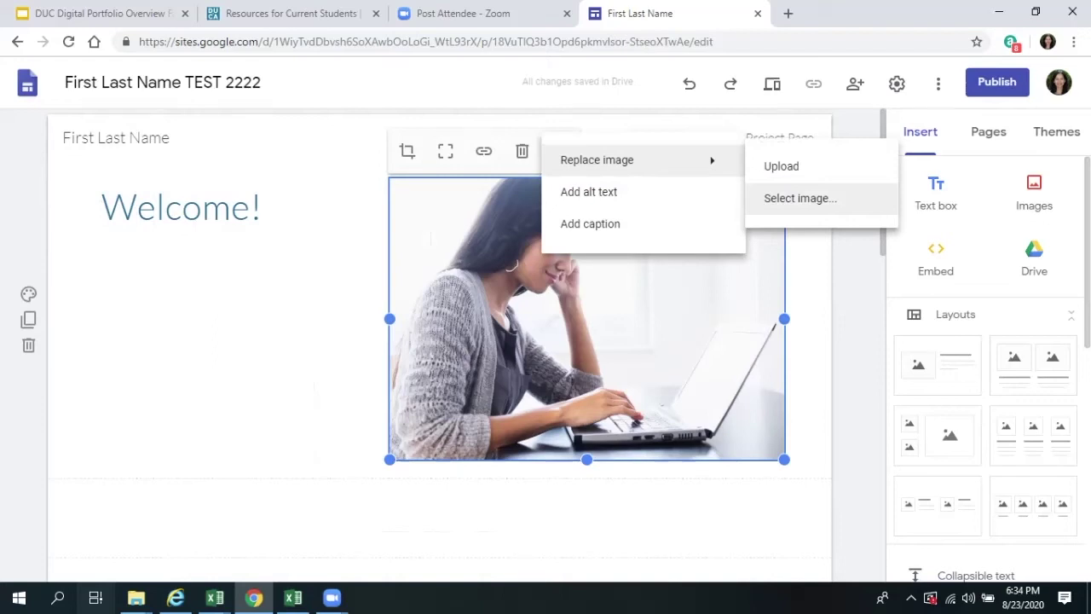
# - Replace the laptop photo with a rose found by a Google Images search for 'flower'
pyautogui.click(797, 198)
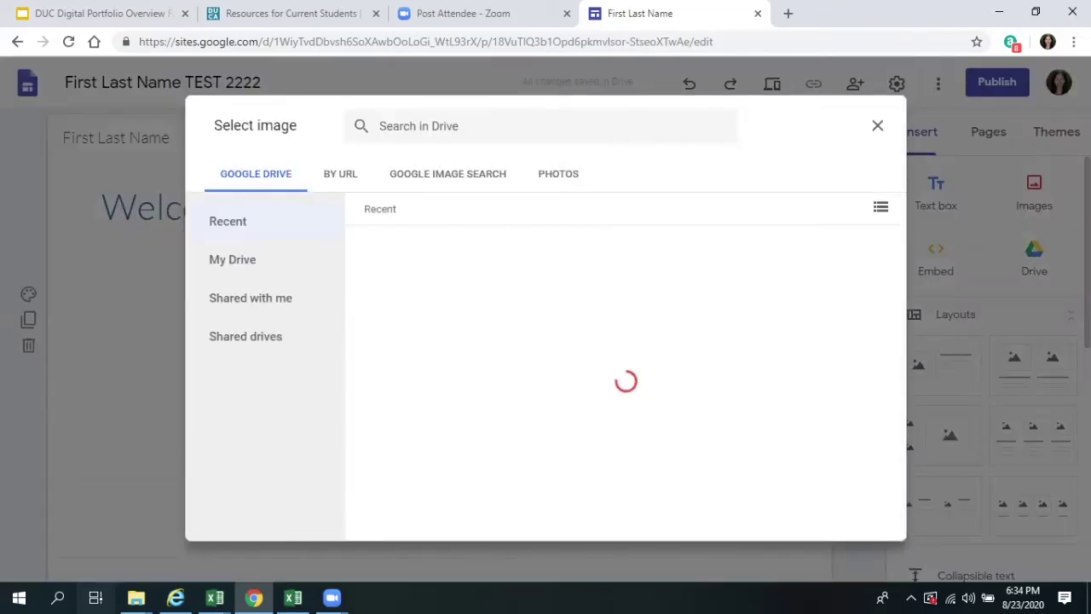
pyautogui.click(448, 173)
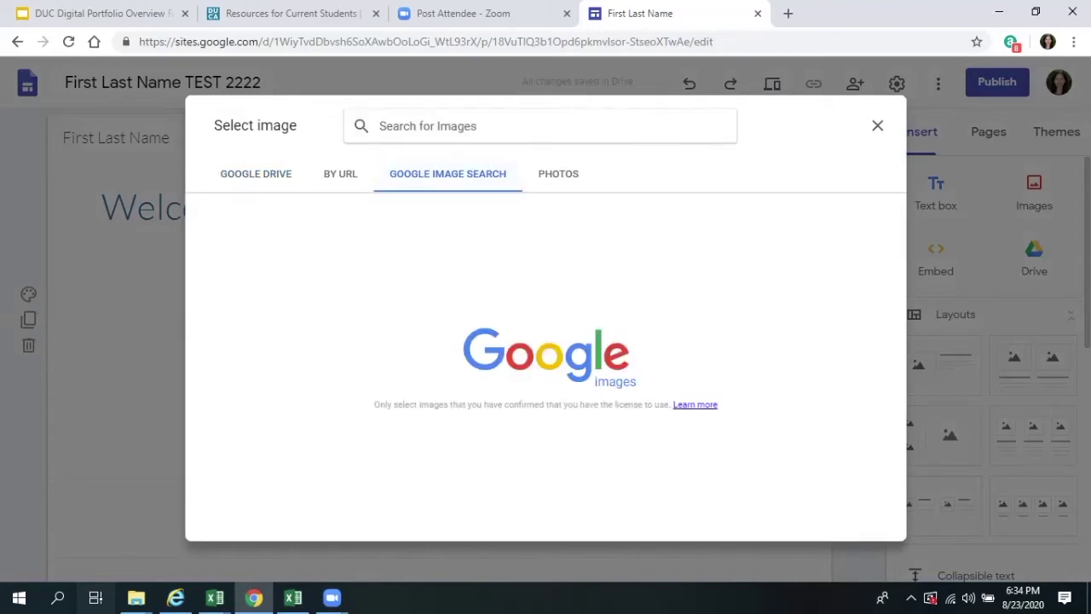
pyautogui.write('flower')
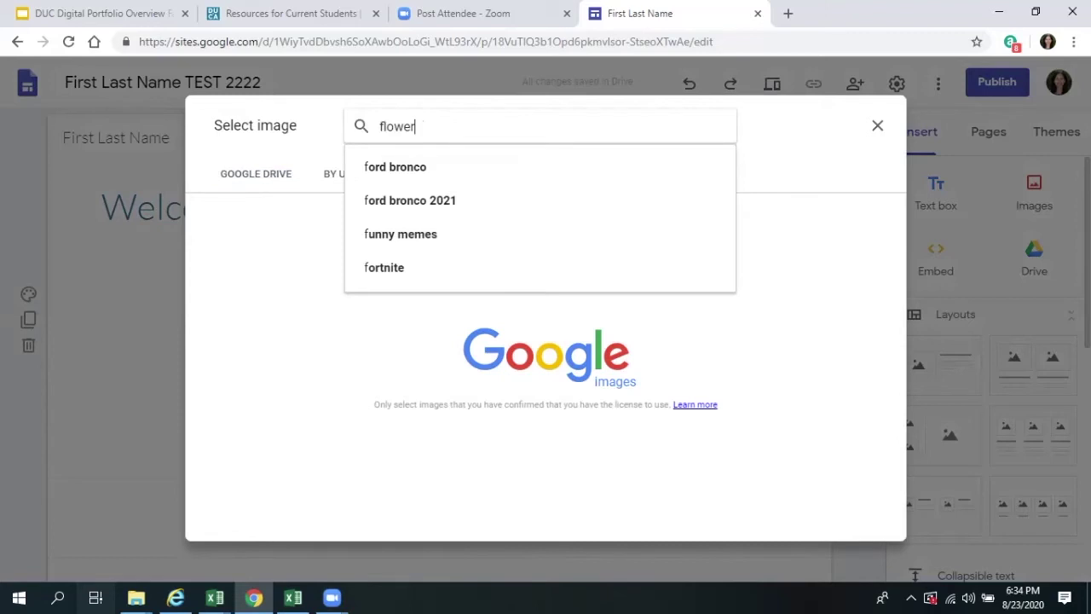
pyautogui.press('Return')
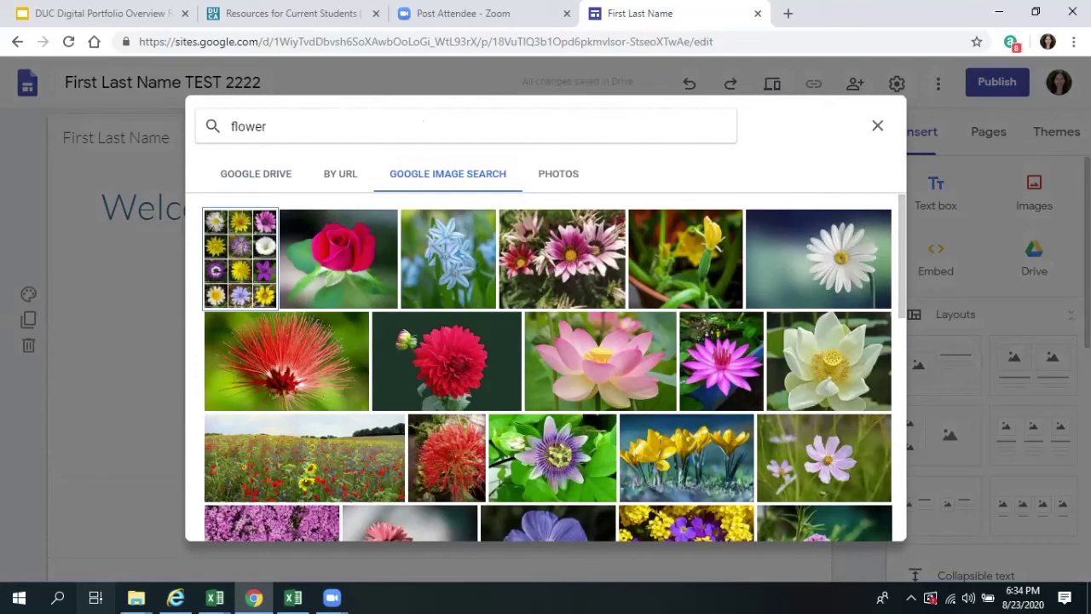
pyautogui.click(338, 258)
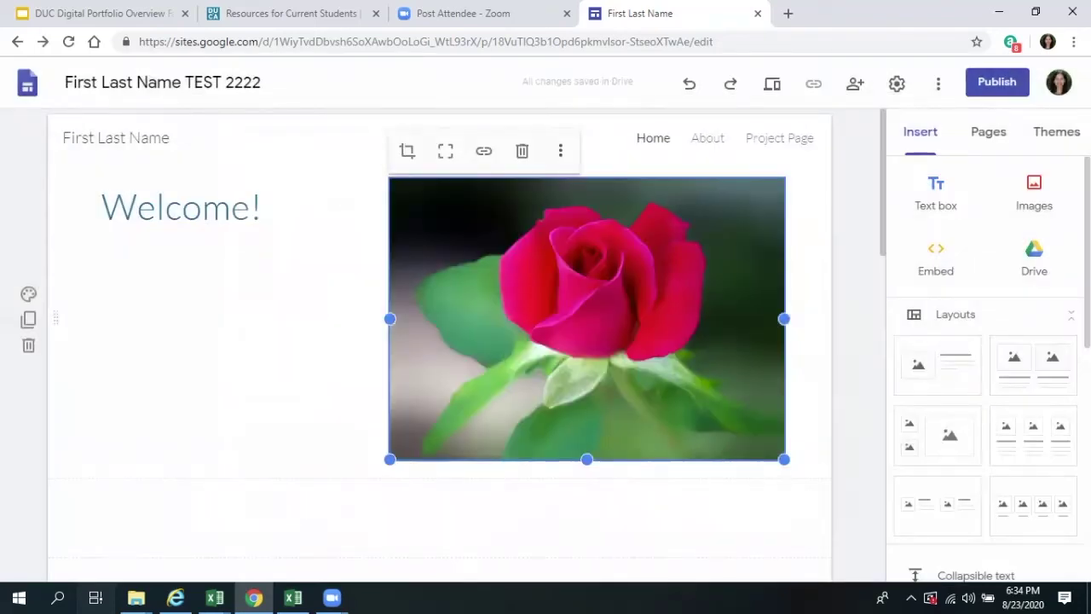
# - Give the rose the alt text 'image of flower' and mark it as decorative
pyautogui.click(560, 150)
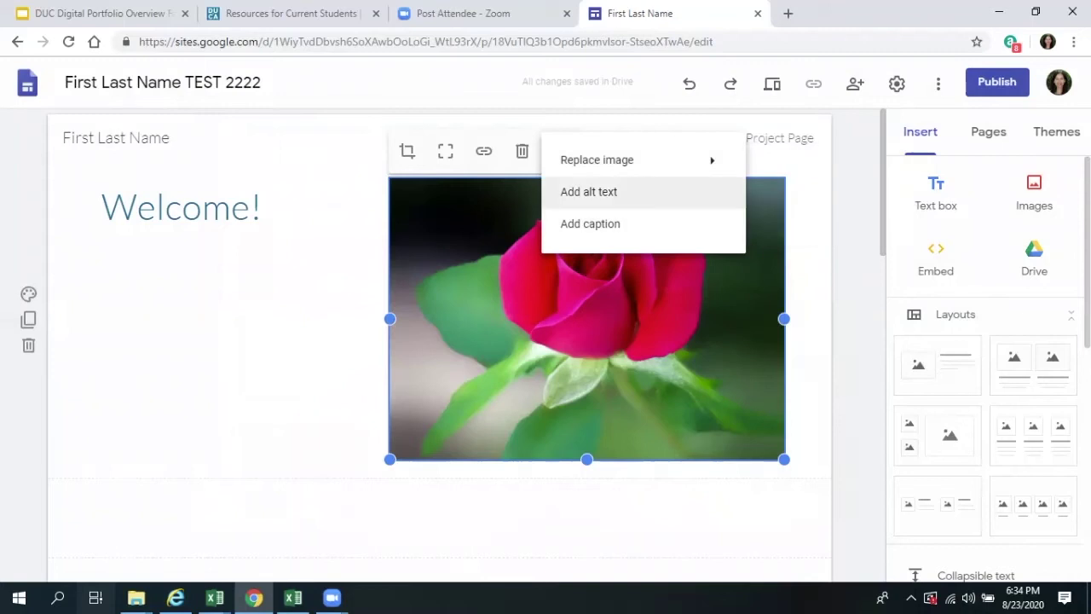
pyautogui.click(584, 190)
pyautogui.write('image')
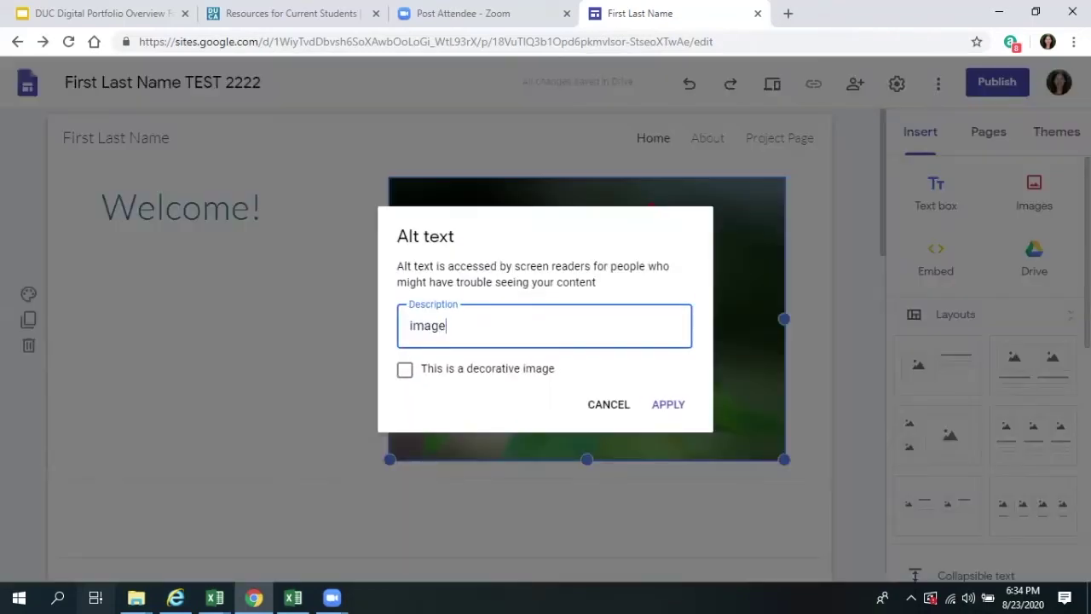
pyautogui.write(' of flower')
pyautogui.press('Tab')
pyautogui.moveTo(514, 266); pyautogui.dragTo(595, 266)
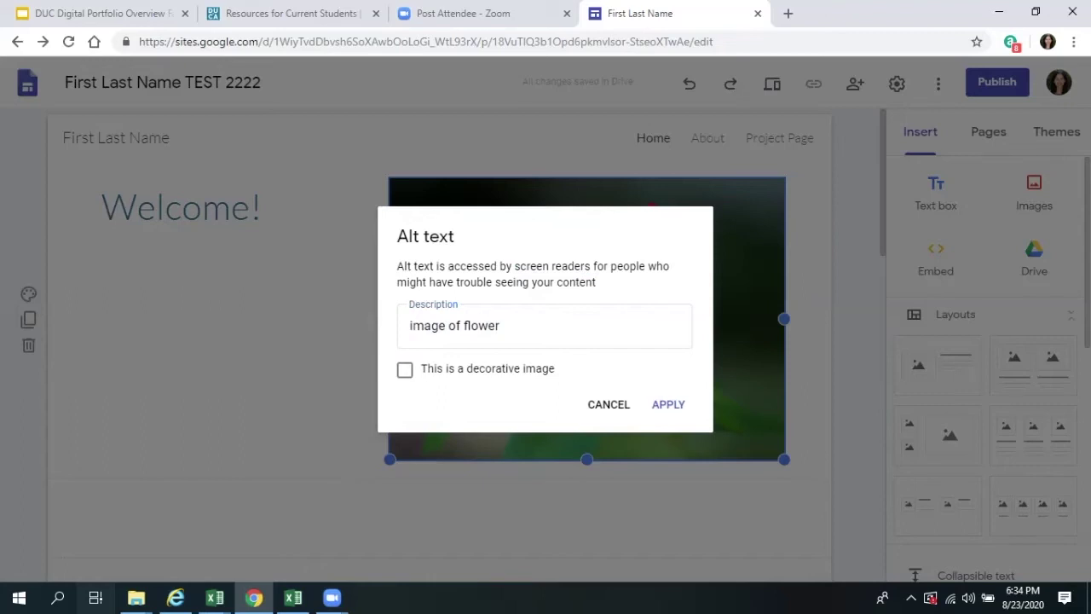
pyautogui.press('space')
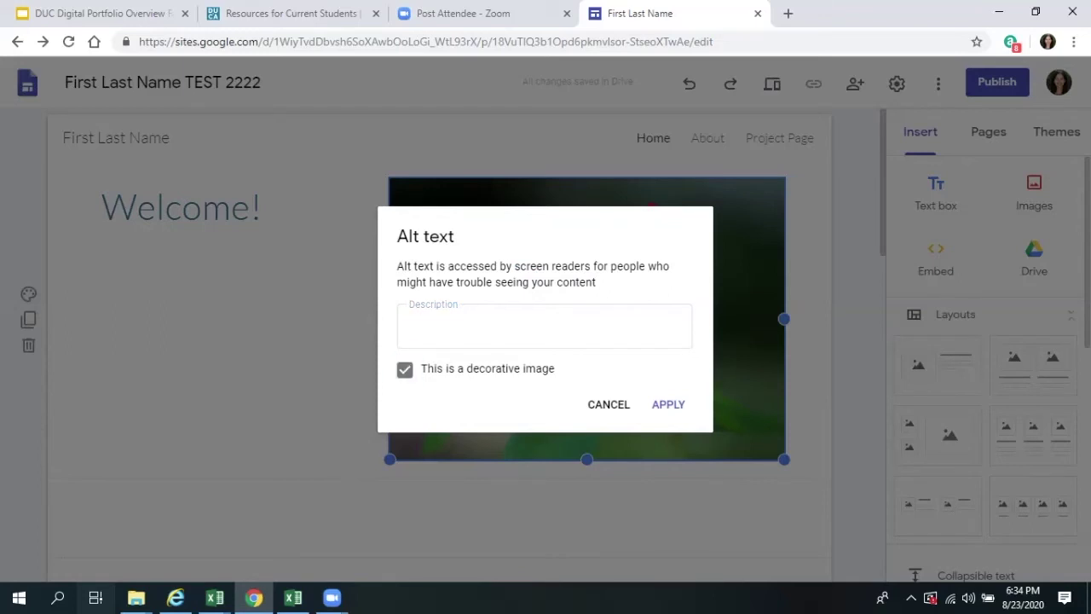
pyautogui.press('Tab')
pyautogui.press('Tab')
pyautogui.press('Return')
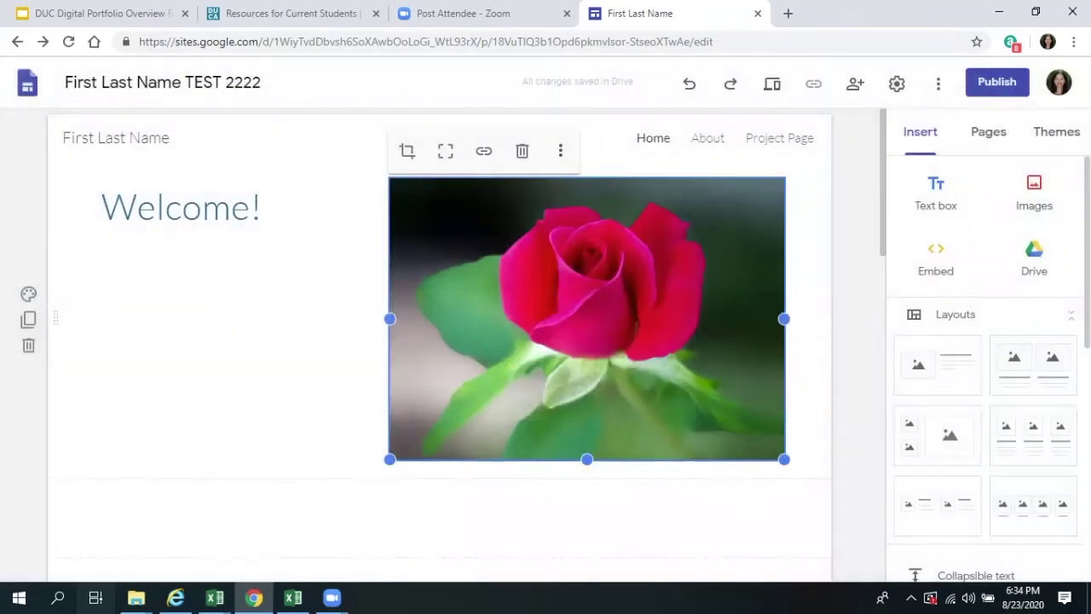
# - Add the caption 'Source: source for image' beneath the rose photo
pyautogui.click(560, 150)
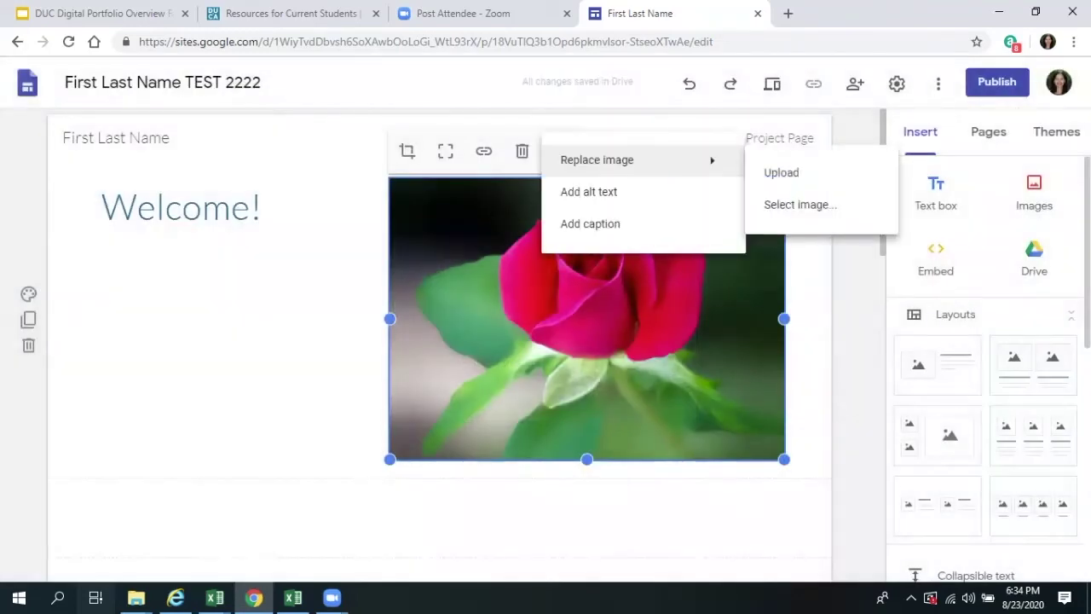
pyautogui.click(603, 224)
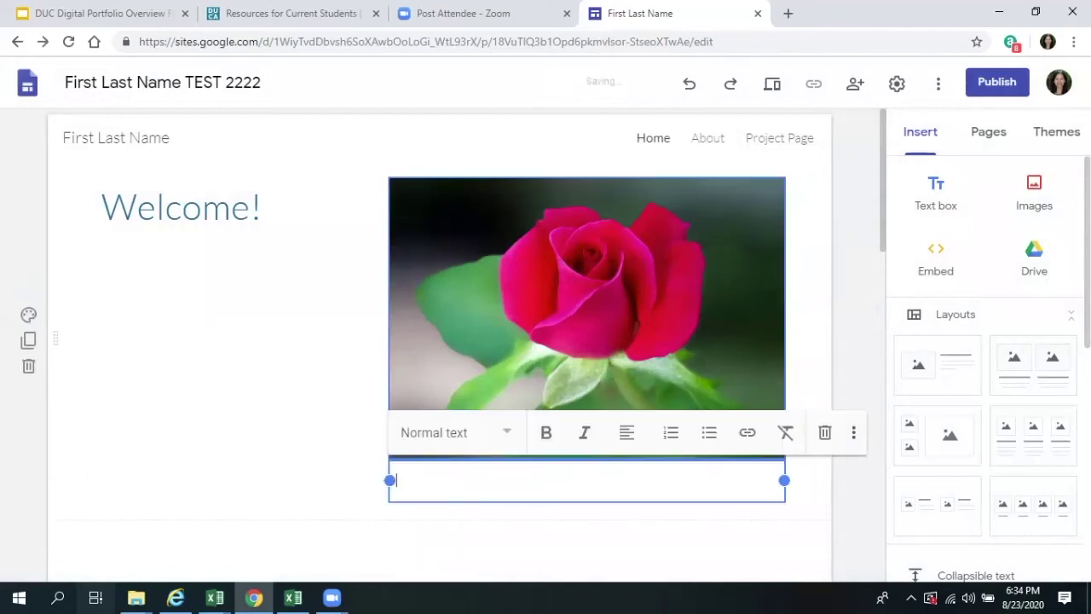
pyautogui.write('Source:')
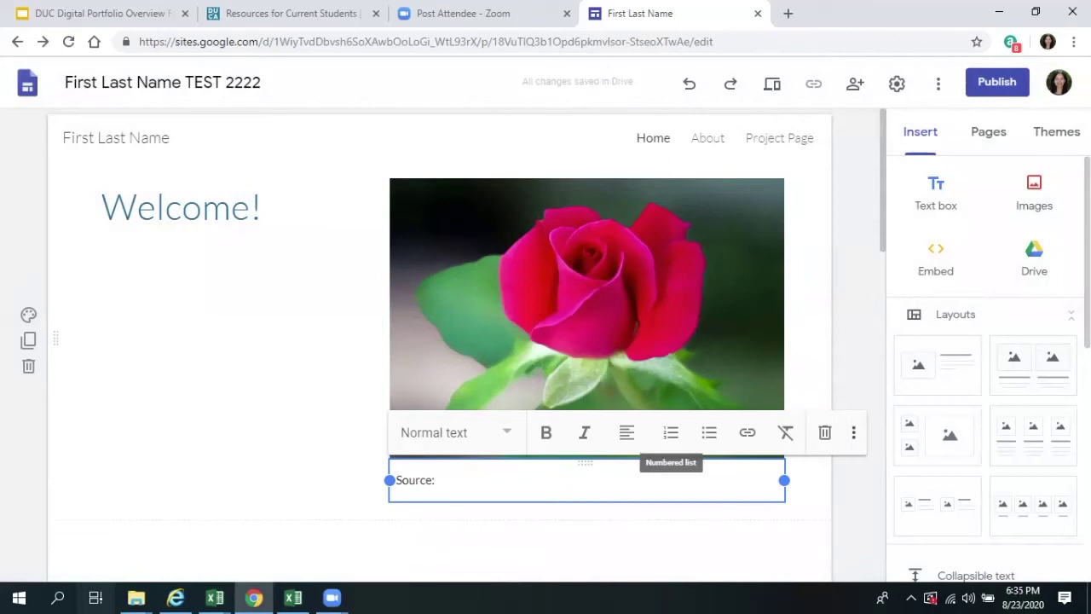
pyautogui.write('source')
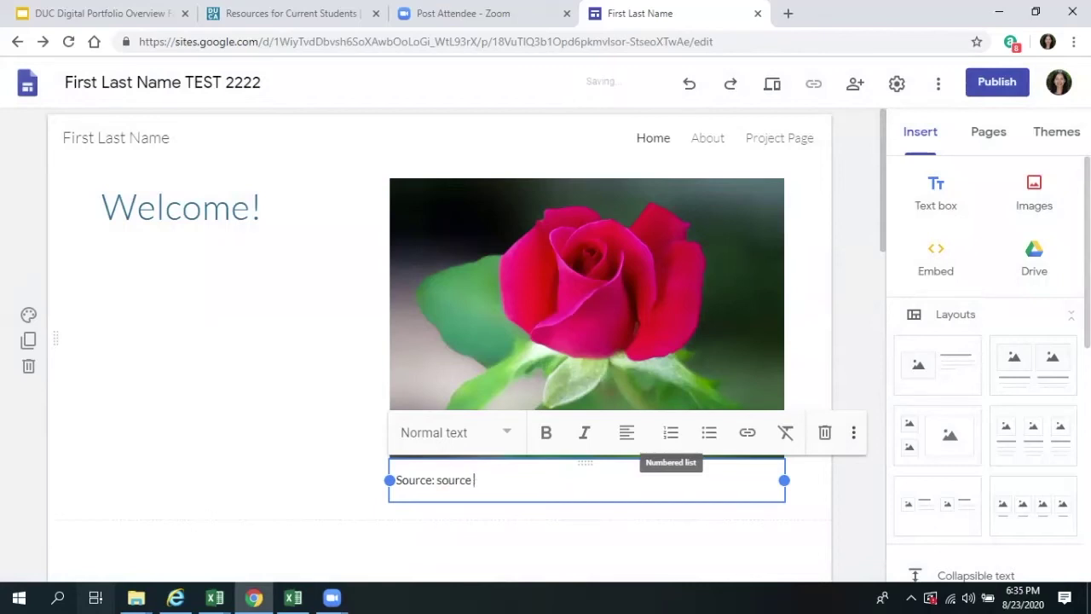
pyautogui.write(' for image')
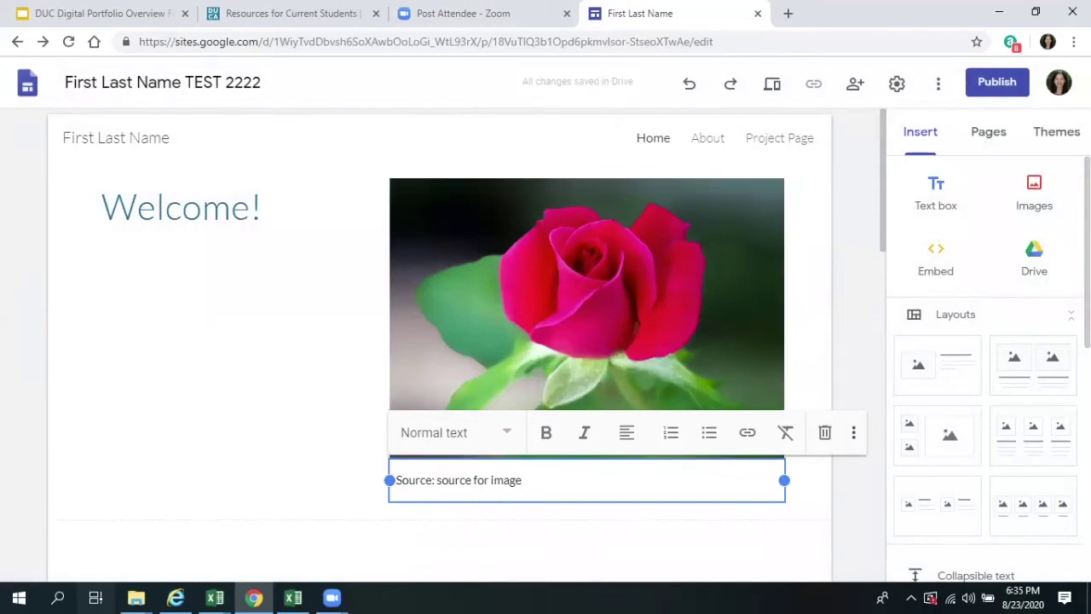
pyautogui.click(989, 131)
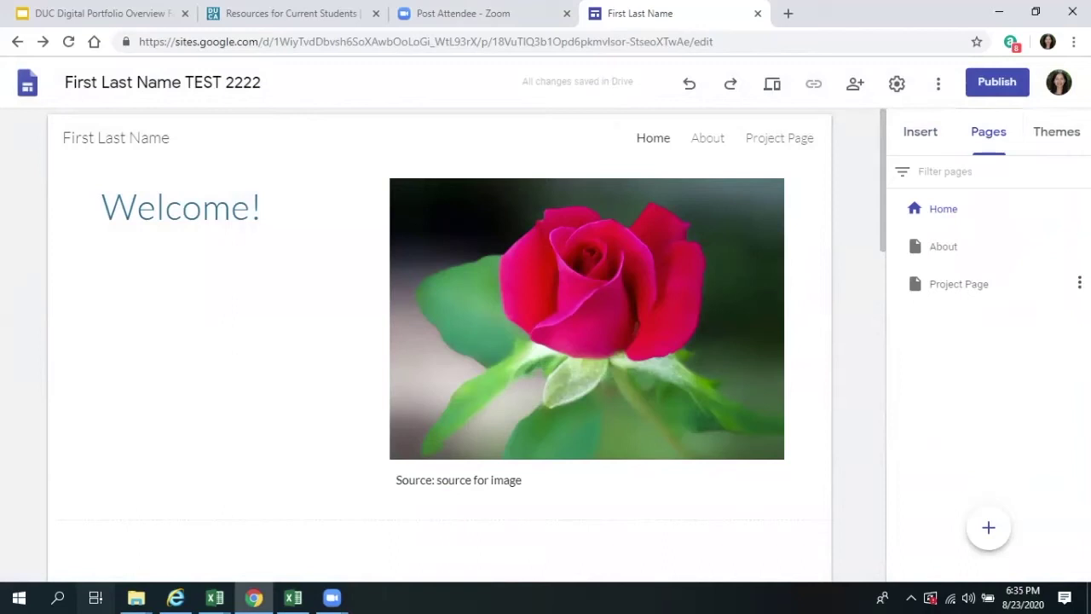
# - Rename the About page to 'About Me' and Project Page to 'Education Plan'
pyautogui.doubleClick(943, 246)
pyautogui.press('End')
pyautogui.write('Me')
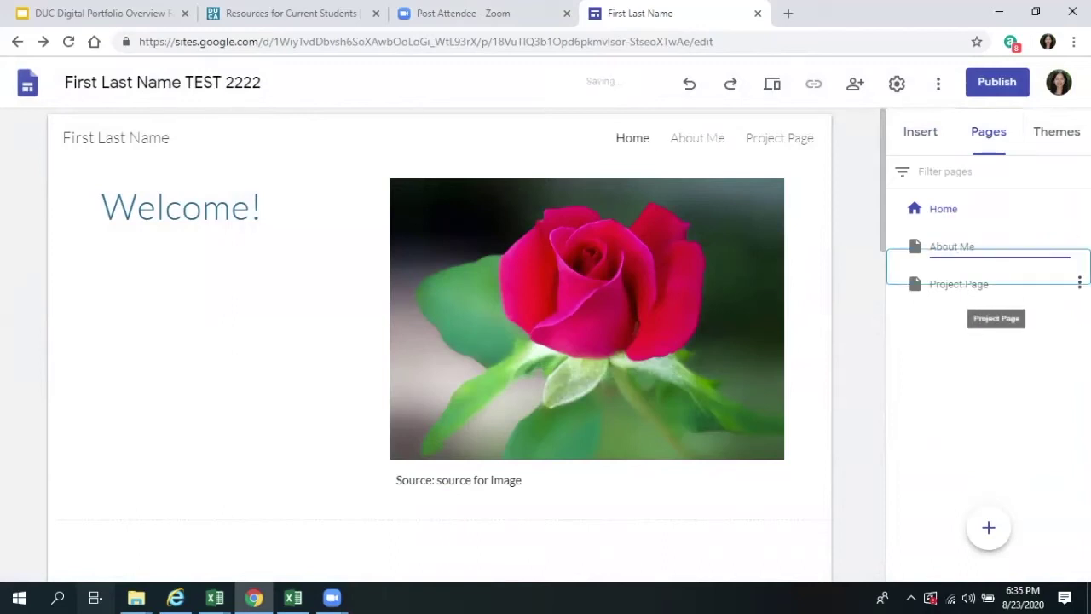
pyautogui.doubleClick(959, 284)
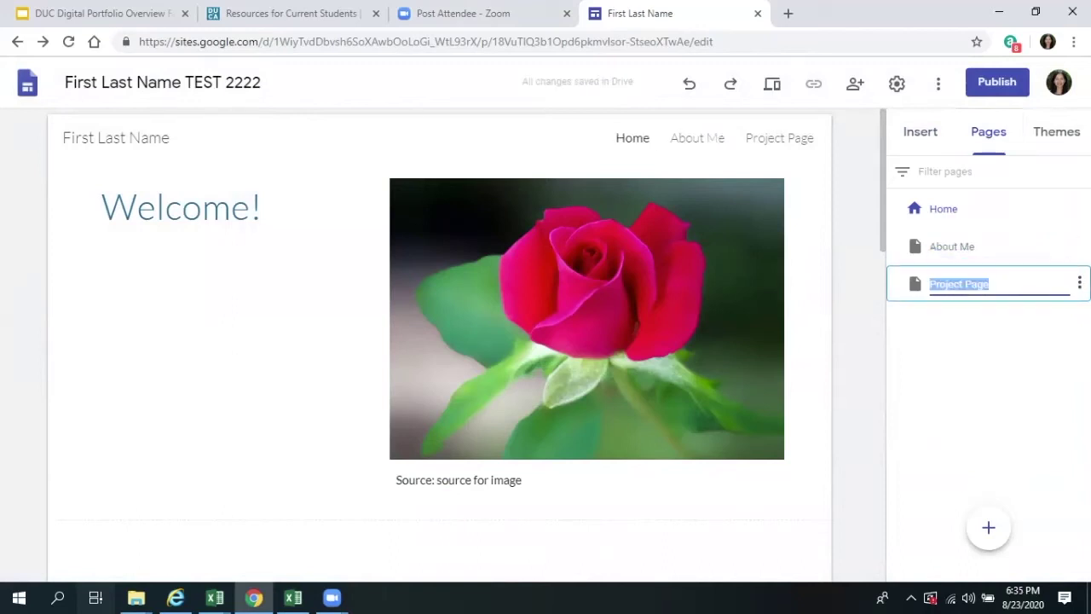
pyautogui.write('Education PLan')
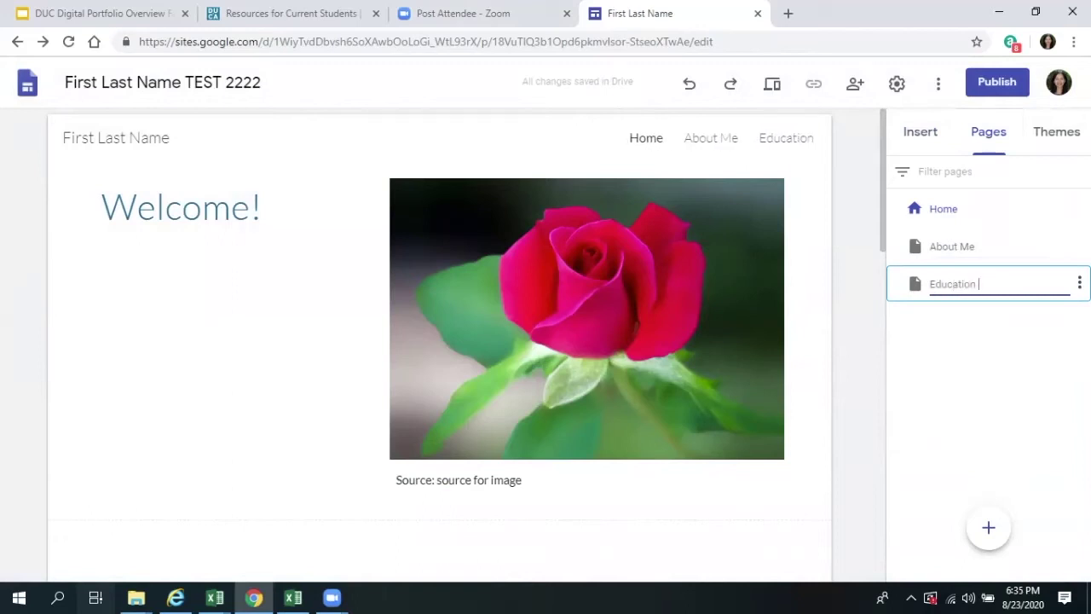
pyautogui.press('BackSpace')
pyautogui.press('BackSpace')
pyautogui.press('BackSpace')
pyautogui.write('lan')
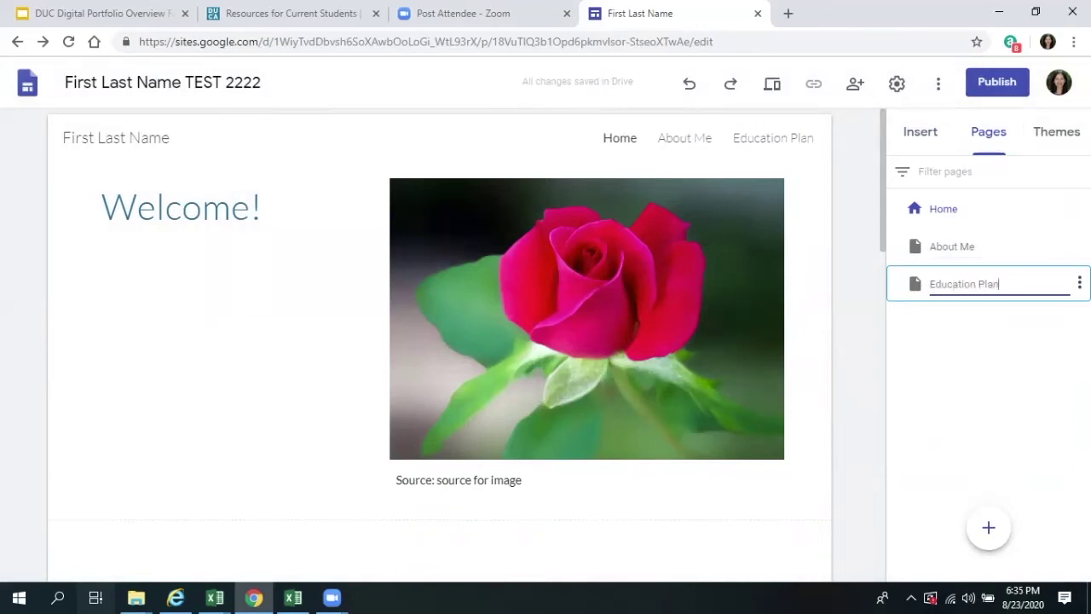
# - Add two new pages, 'Career Plan' and 'Student Work'
pyautogui.moveTo(989, 527)
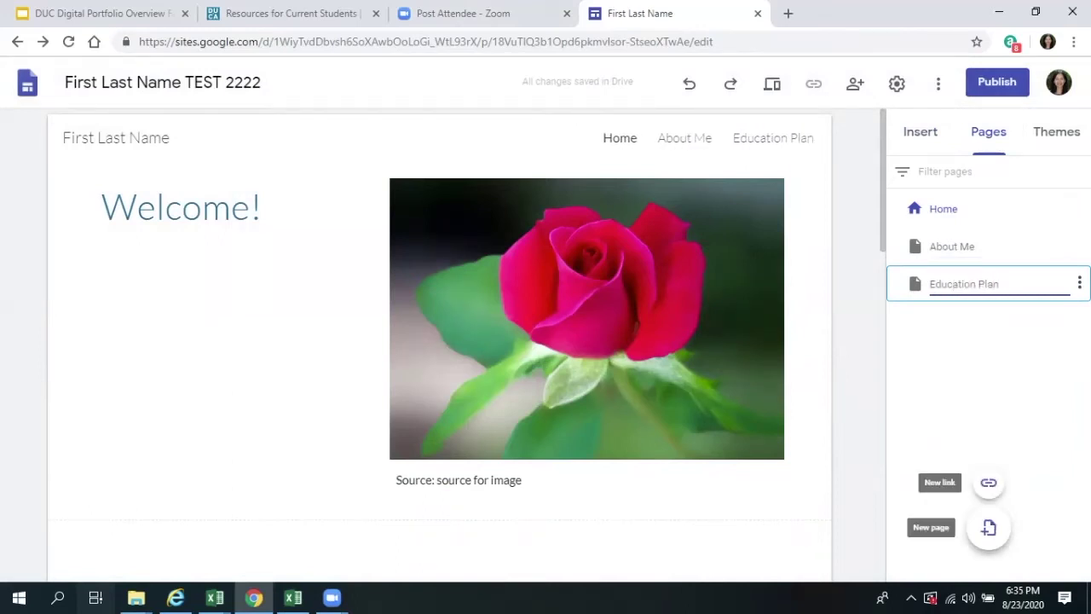
pyautogui.click(989, 527)
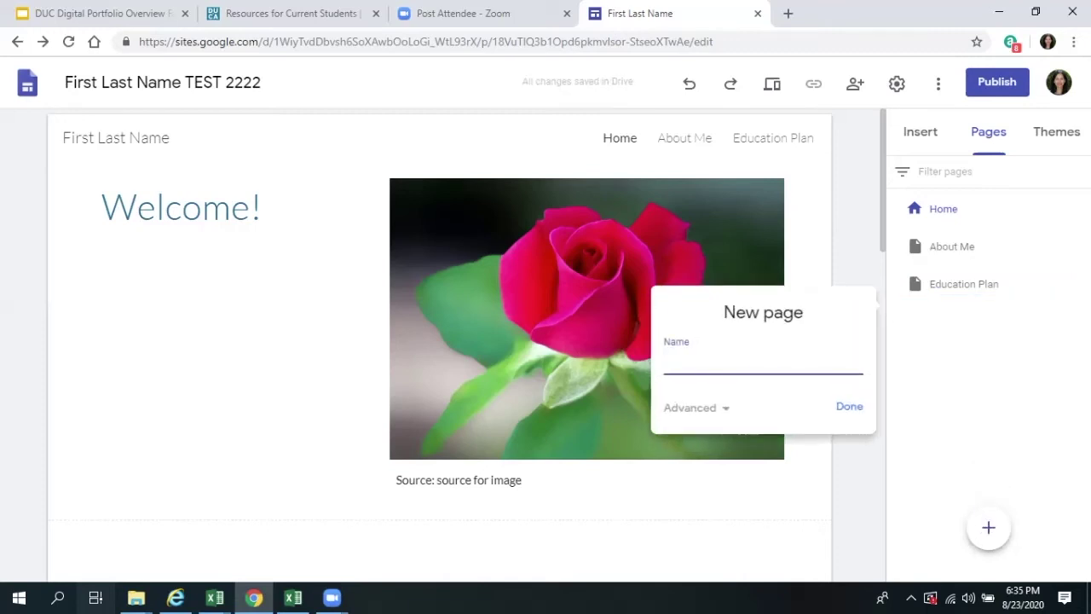
pyautogui.write('Career Plan')
pyautogui.click(849, 405)
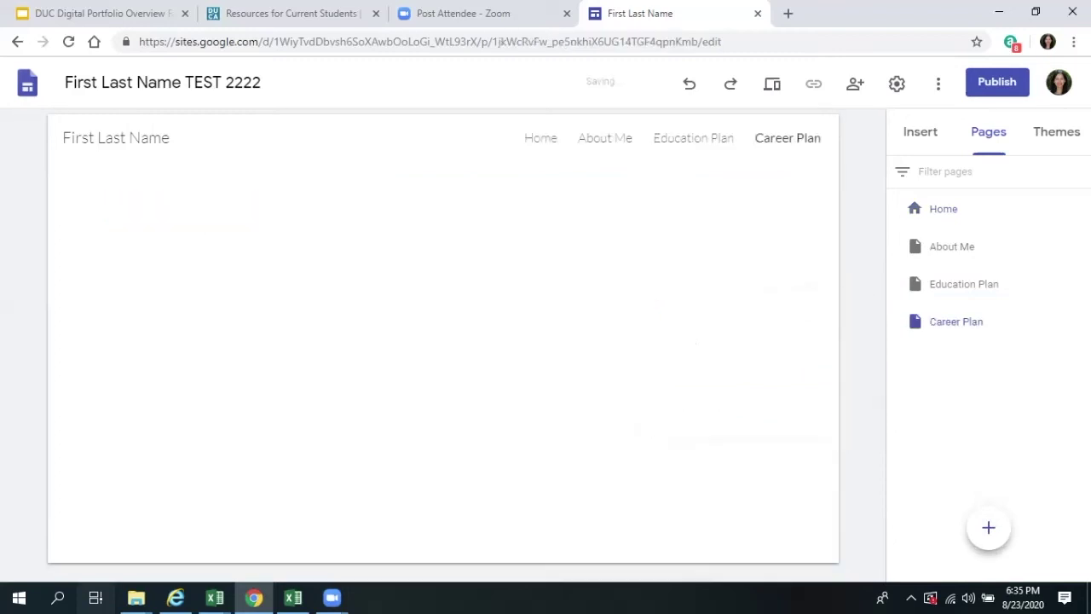
pyautogui.click(988, 526)
pyautogui.write('Student Work')
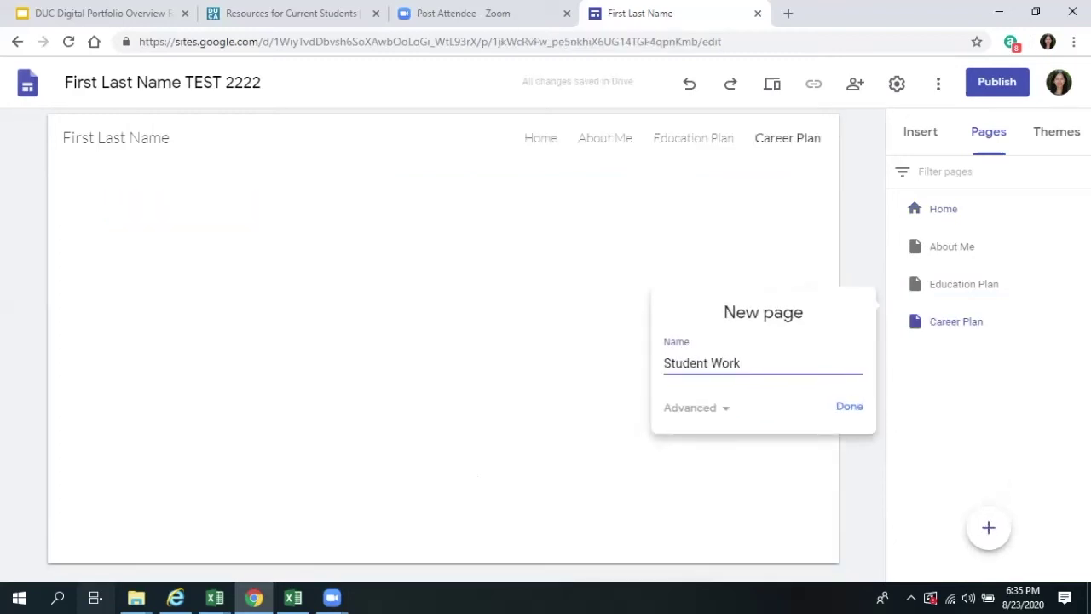
pyautogui.press('Return')
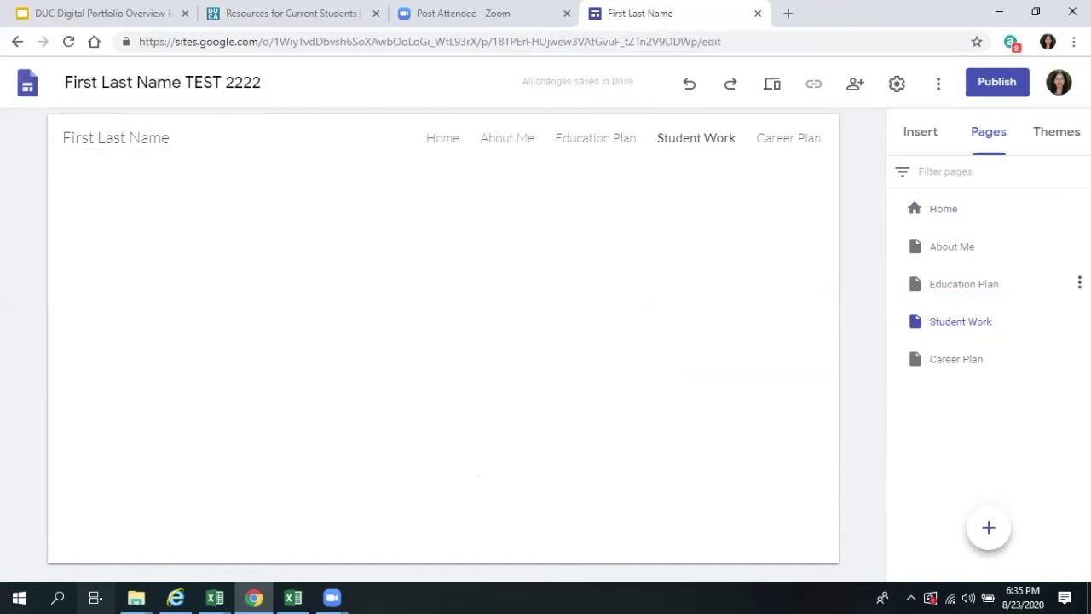
# - Review Home, About Me, Education Plan, Student Work and Career Plan, then try dragging Career Plan in the list
pyautogui.click(976, 213)
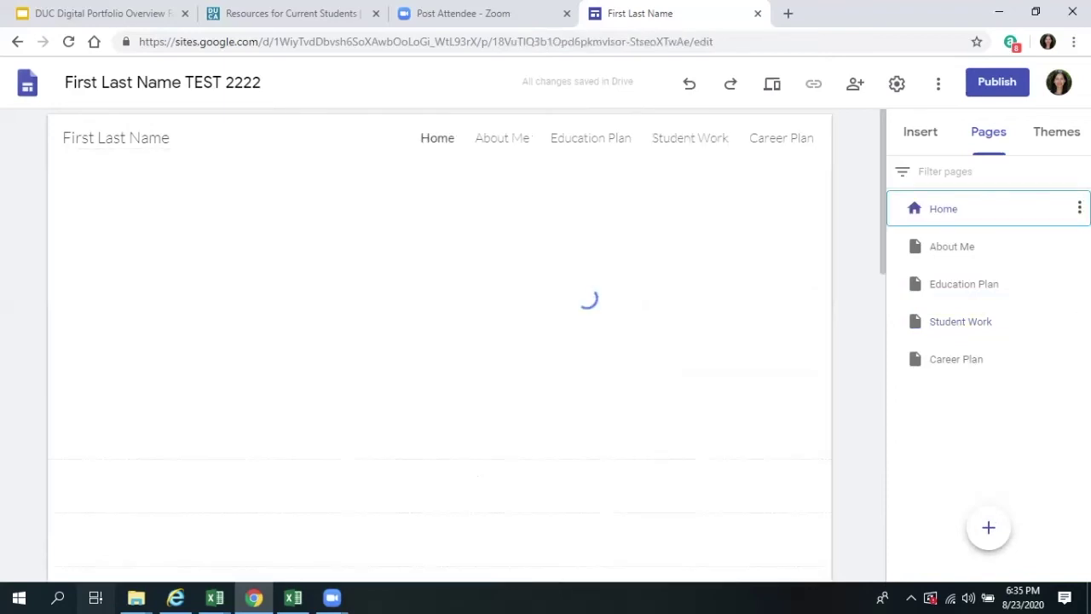
pyautogui.click(951, 246)
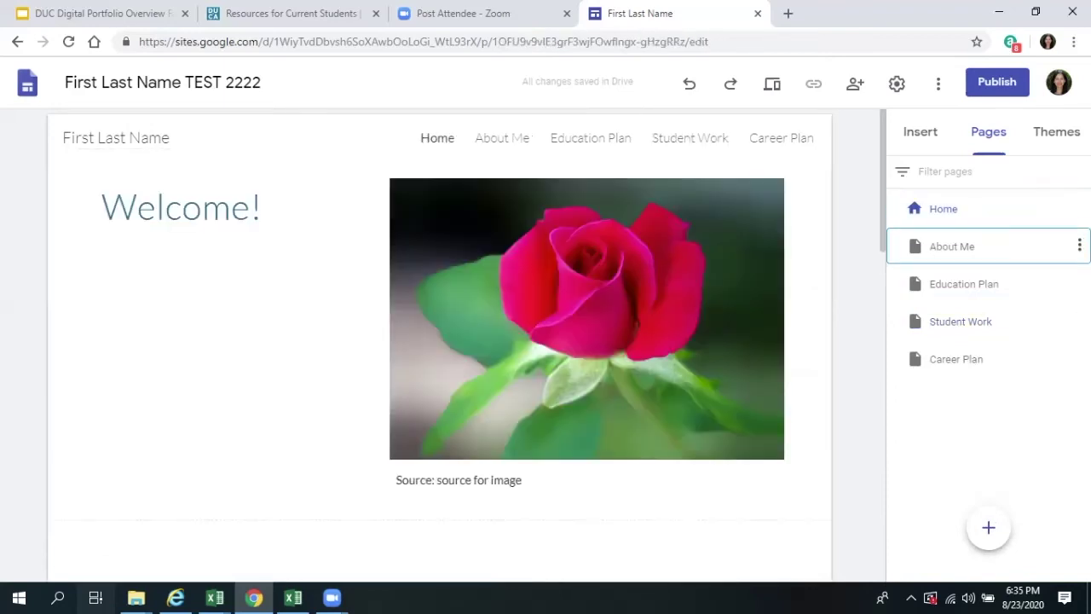
pyautogui.scroll(-4, 439, 341)
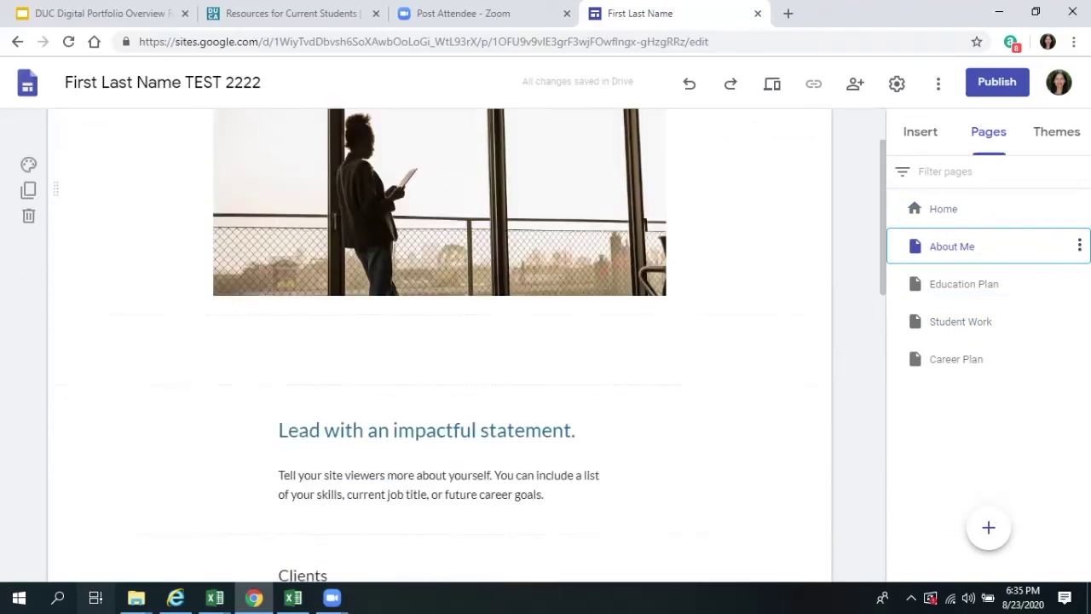
pyautogui.scroll(-2, 439, 341)
pyautogui.scroll(6, 439, 341)
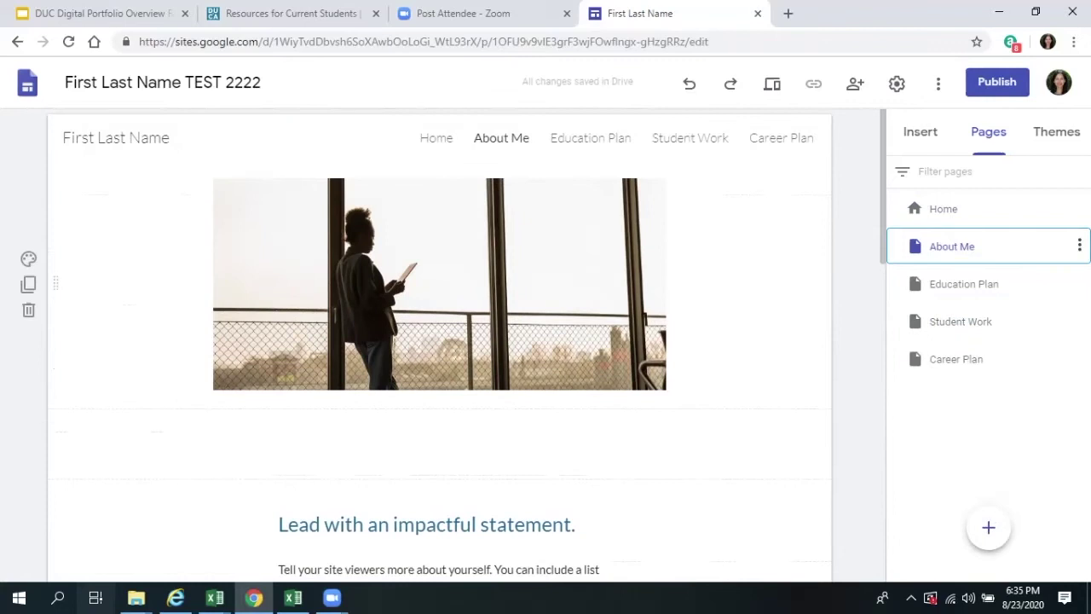
pyautogui.scroll(-1, 439, 341)
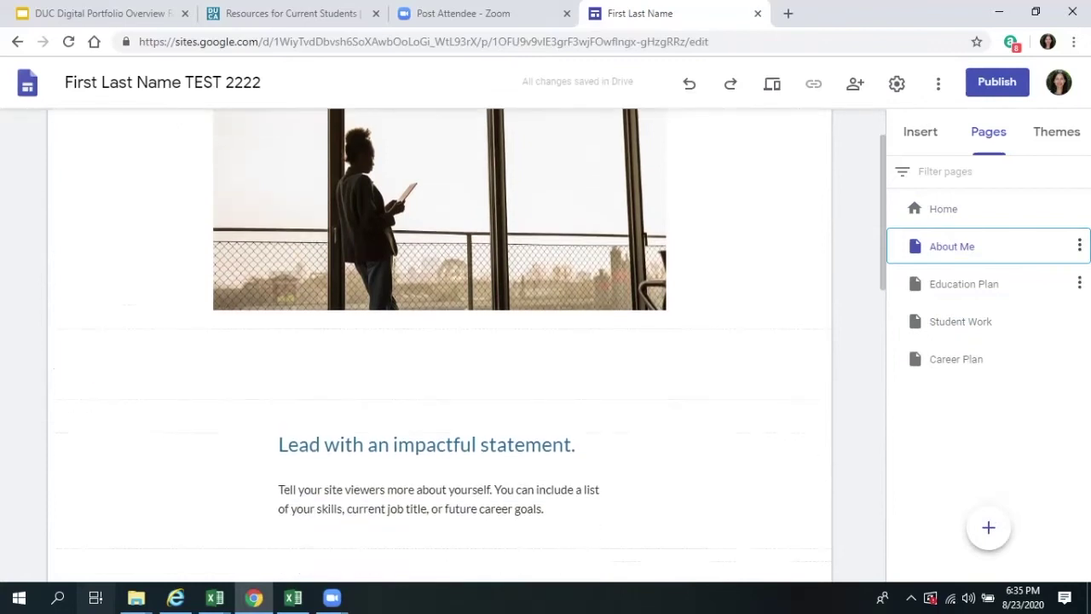
pyautogui.click(963, 283)
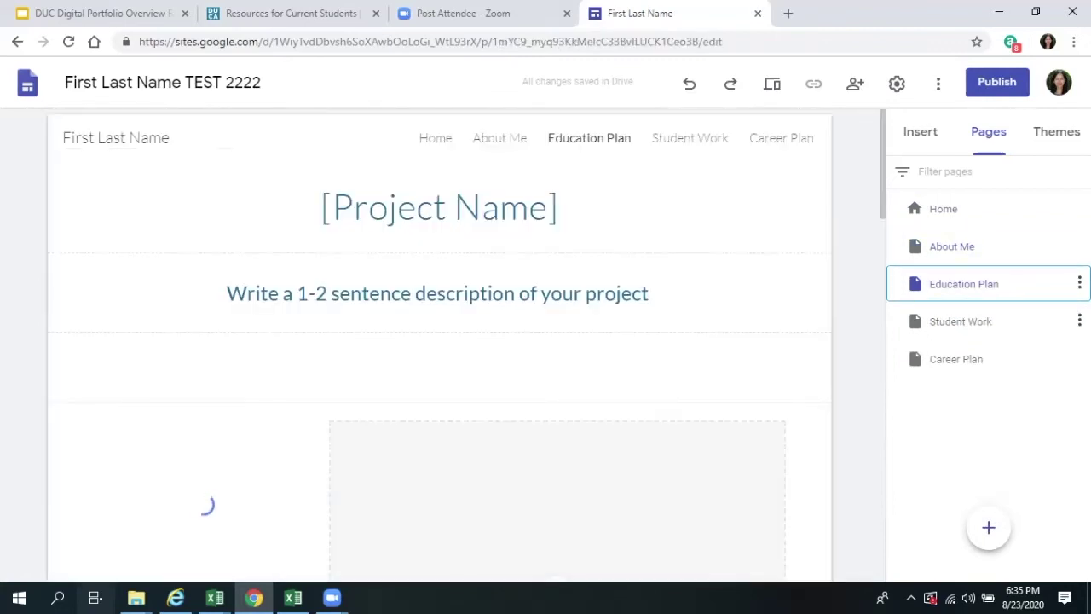
pyautogui.click(989, 324)
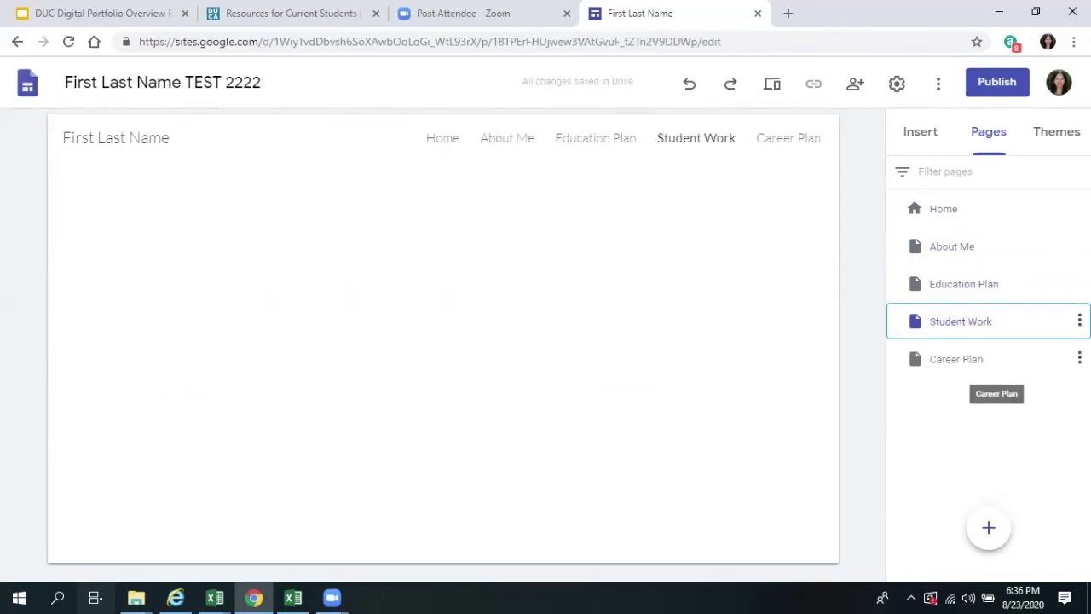
pyautogui.click(957, 358)
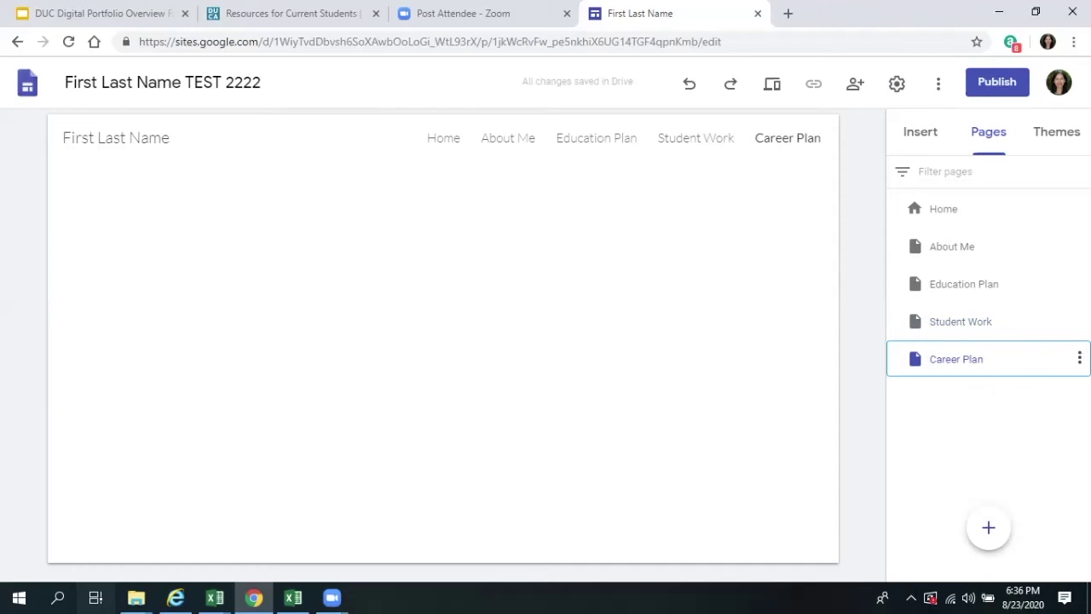
pyautogui.moveTo(980, 358); pyautogui.dragTo(1014, 375)
pyautogui.moveTo(988, 359); pyautogui.dragTo(1005, 387)
# - Add a 'Resume' subpage nested under Career Plan
pyautogui.click(1079, 358)
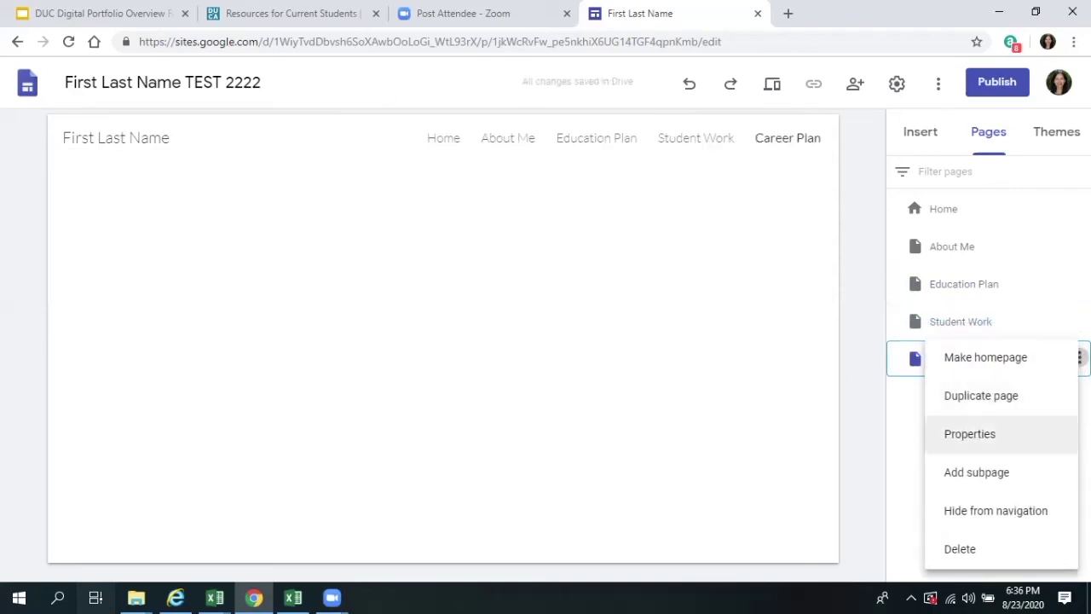
pyautogui.click(976, 473)
pyautogui.write('Resume')
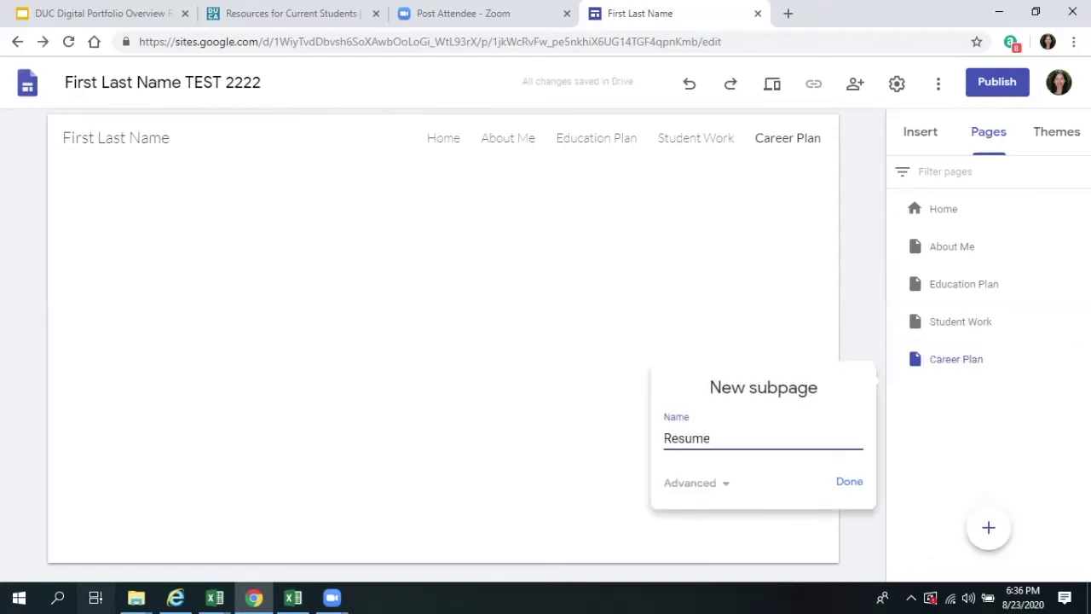
pyautogui.press('Return')
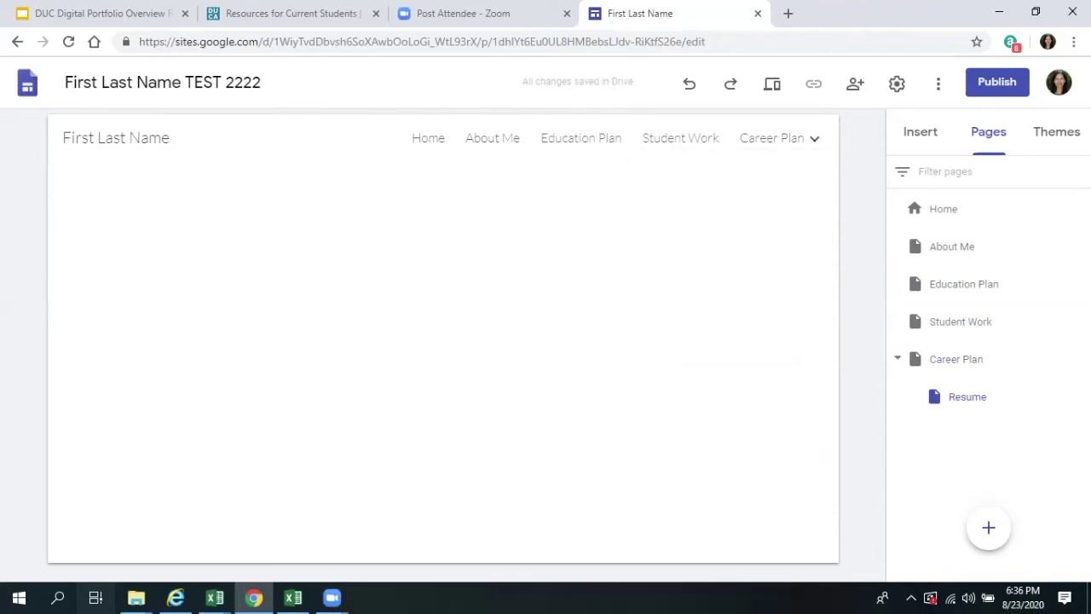
pyautogui.click(943, 209)
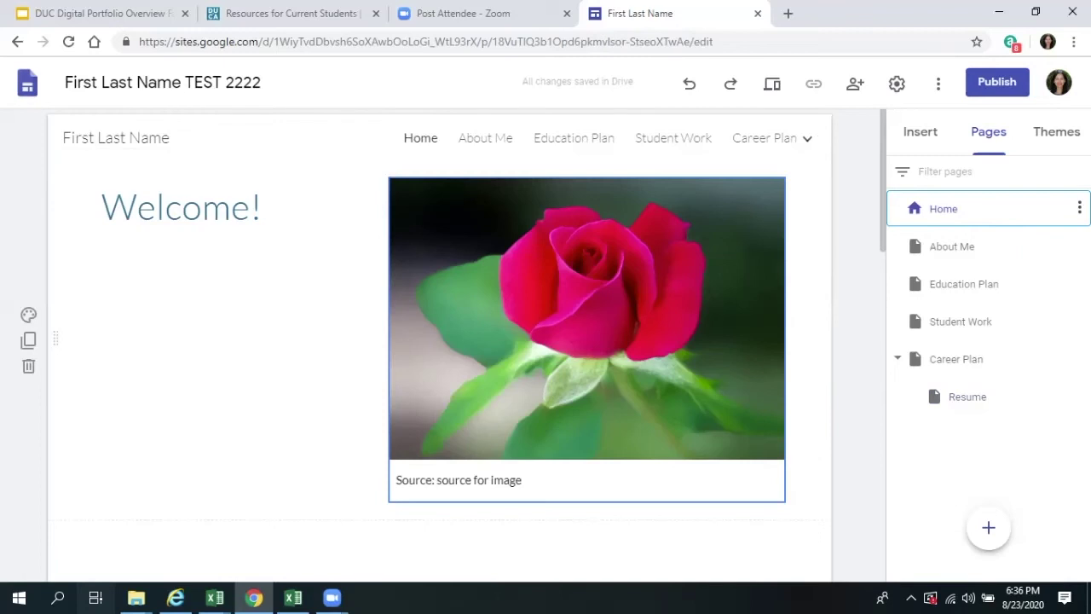
# - Add a Home page footer containing the portfolio contact e-mail address, centre-aligned
pyautogui.scroll(-10, 439, 341)
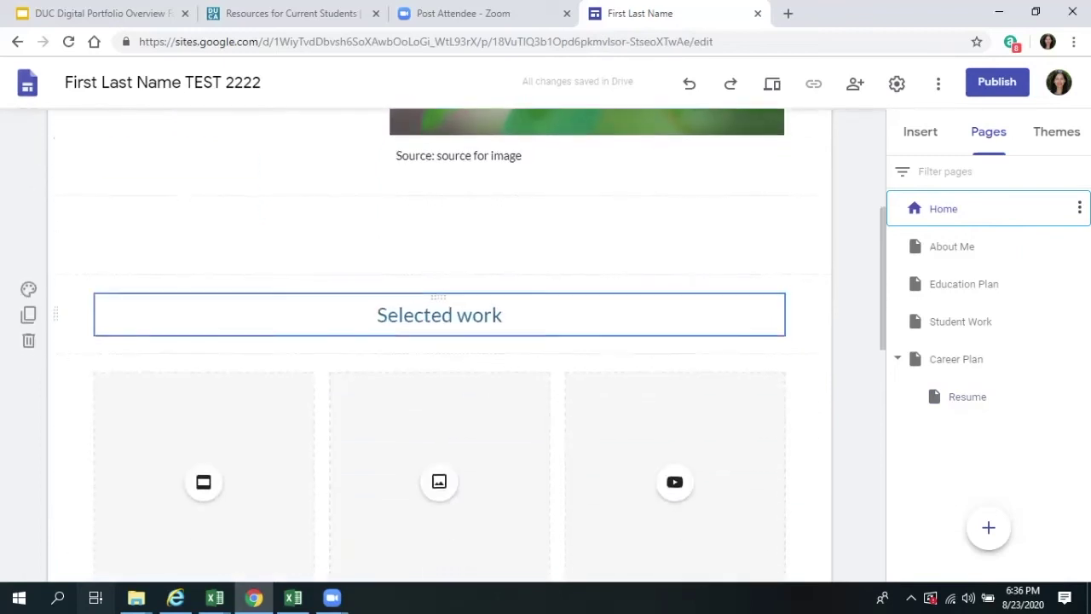
pyautogui.scroll(-3, 439, 341)
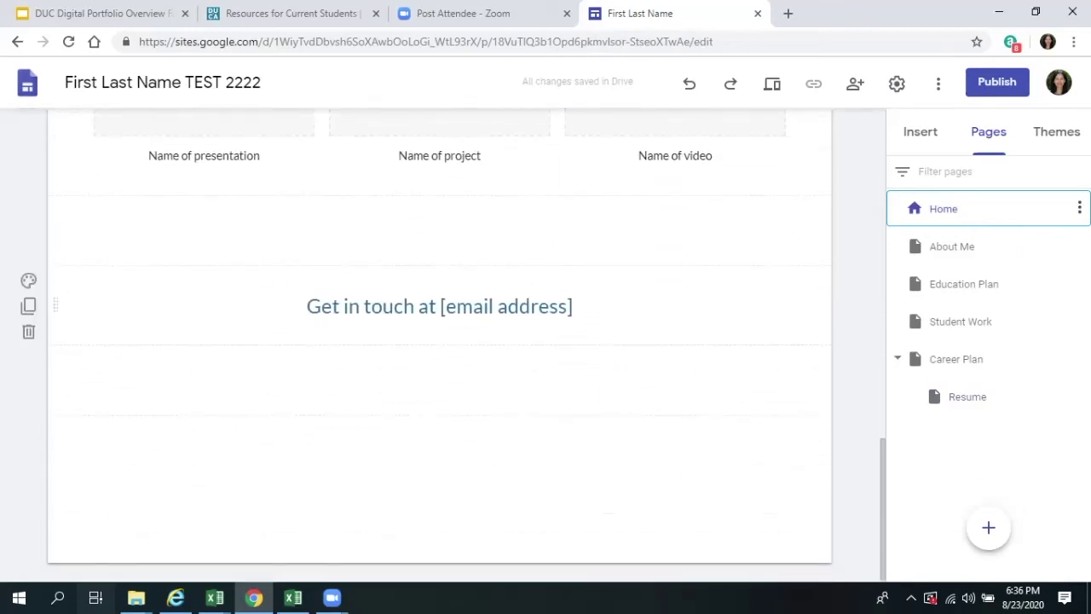
pyautogui.click(440, 562)
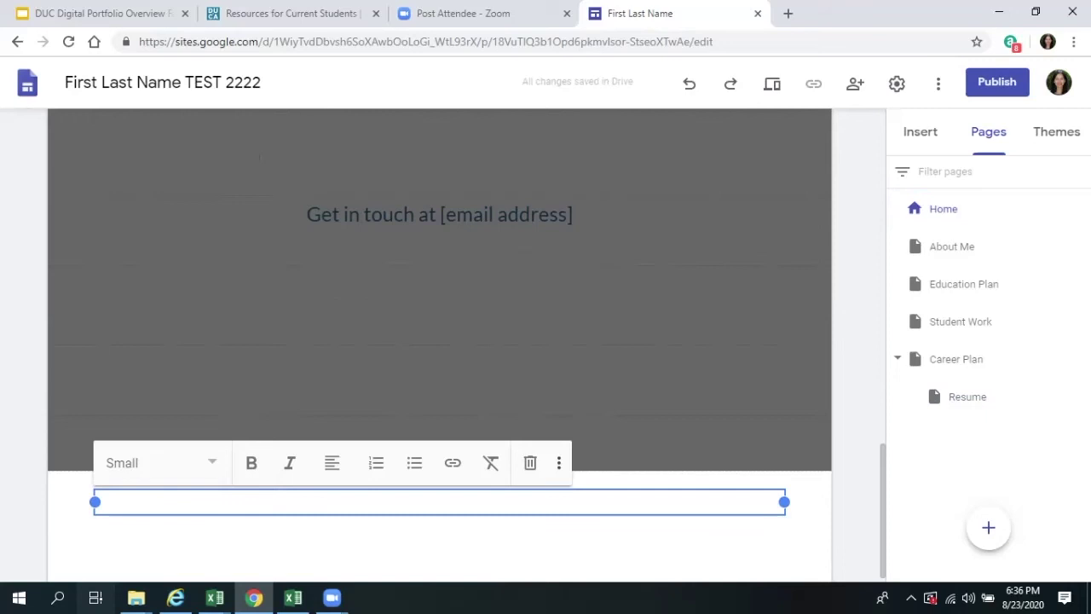
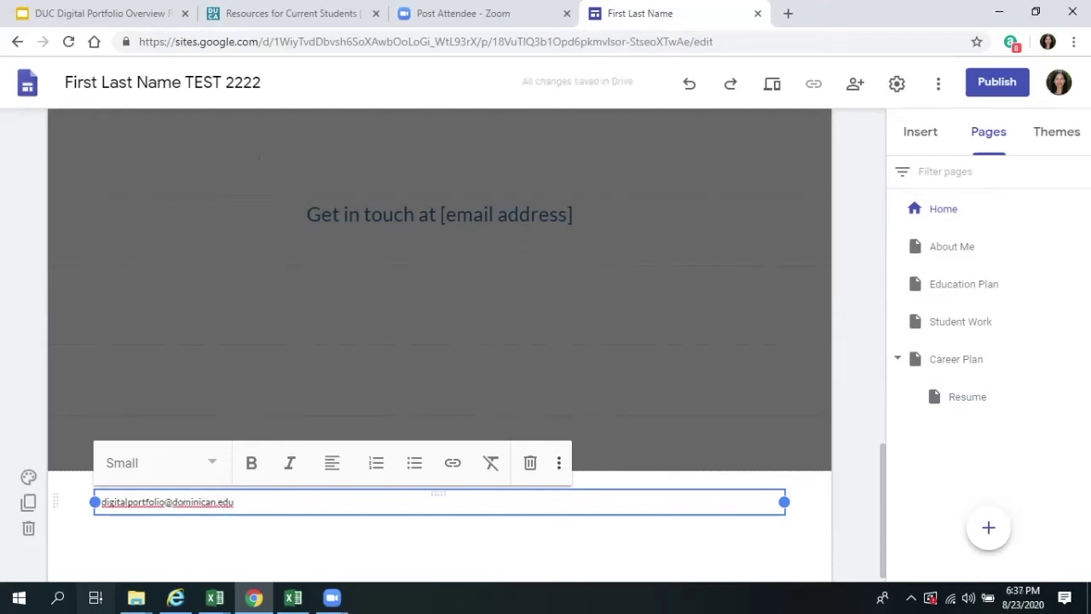
pyautogui.hotkey('shift', 'Left')
pyautogui.hotkey('shift', 'Left')
pyautogui.hotkey('shift', 'Left')
pyautogui.hotkey('shift', 'Left')
pyautogui.hotkey('shift', 'Left')
pyautogui.hotkey('shift', 'Left')
pyautogui.hotkey('shift', 'Left')
pyautogui.hotkey('shift', 'Left')
pyautogui.hotkey('shift', 'Left')
pyautogui.hotkey('shift', 'Left')
pyautogui.hotkey('shift', 'Left')
pyautogui.hotkey('shift', 'Left')
pyautogui.hotkey('shift', 'Left')
pyautogui.hotkey('shift', 'Left')
pyautogui.hotkey('shift', 'Left')
pyautogui.hotkey('shift', 'Left')
pyautogui.hotkey('shift', 'Left')
pyautogui.hotkey('shift', 'Left')
pyautogui.hotkey('shift', 'Left')
pyautogui.hotkey('shift', 'Left')
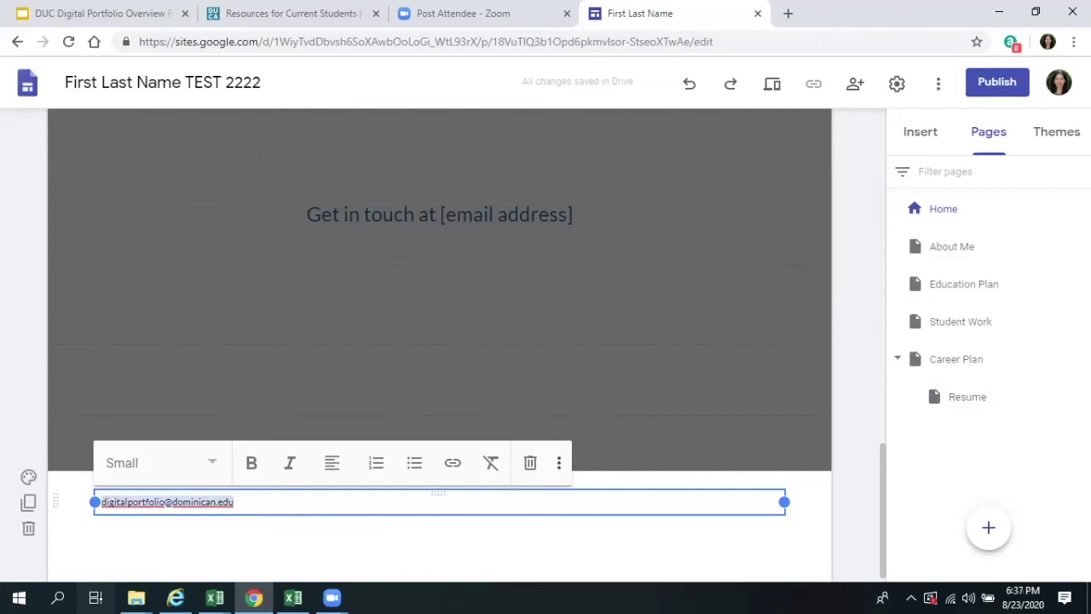
pyautogui.click(332, 463)
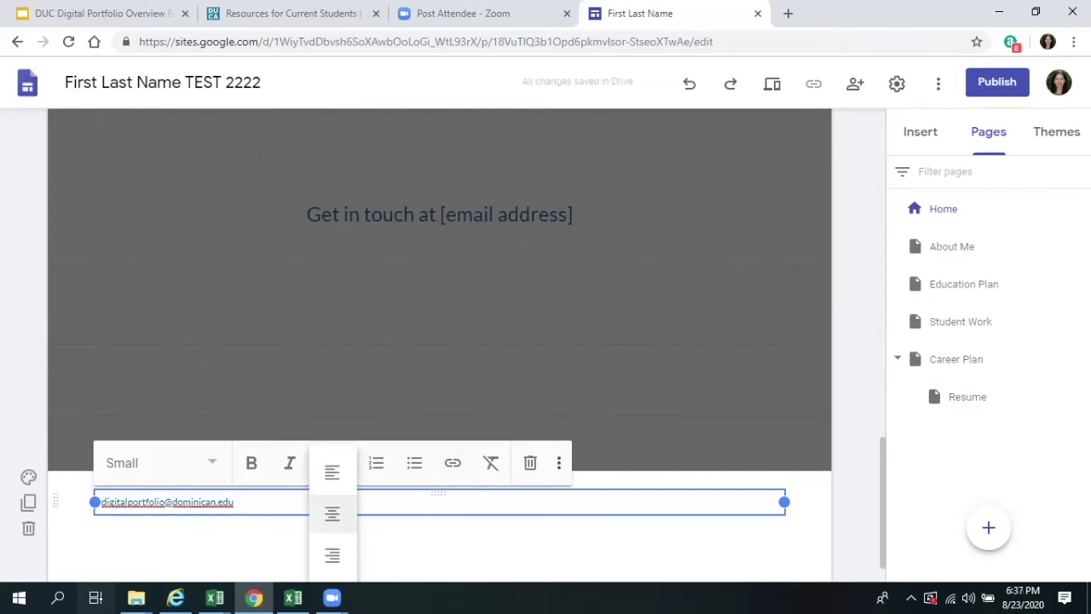
pyautogui.click(333, 512)
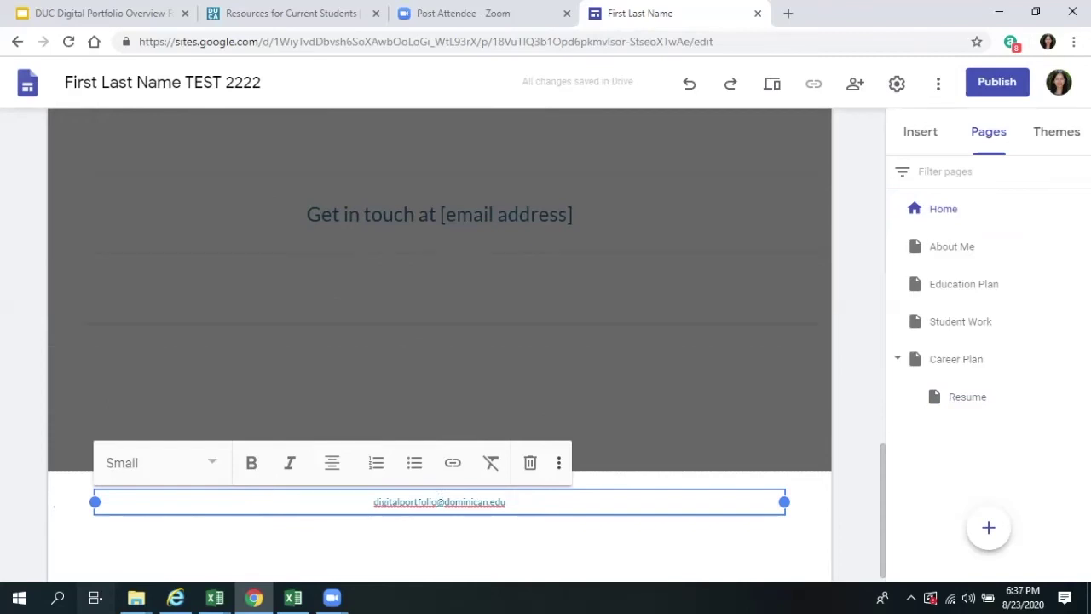
# - Look over the About Me page, then return to the Home page
pyautogui.click(952, 246)
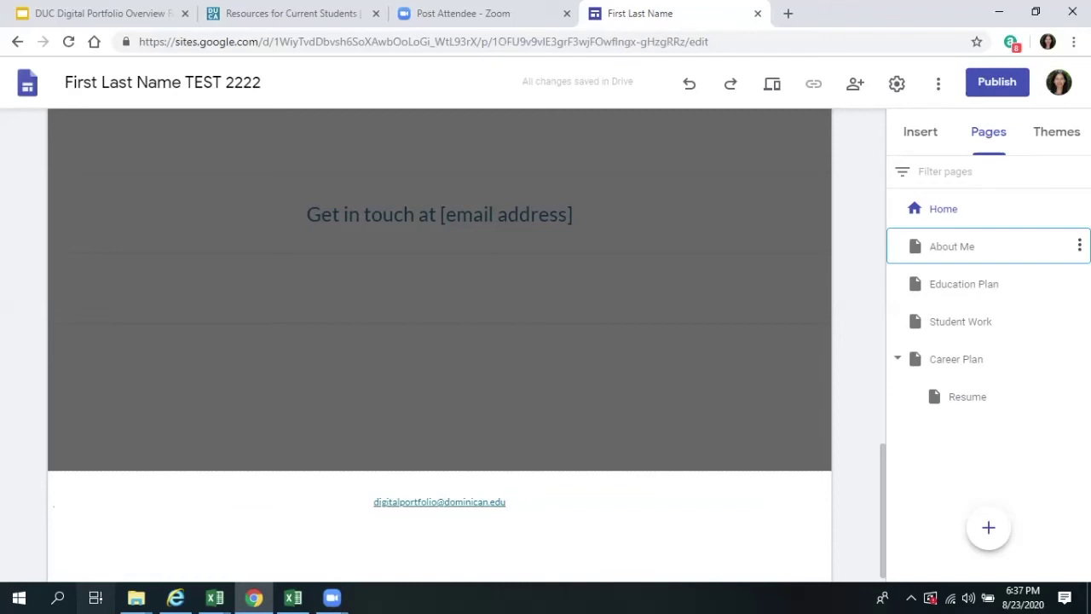
pyautogui.scroll(-15, 439, 511)
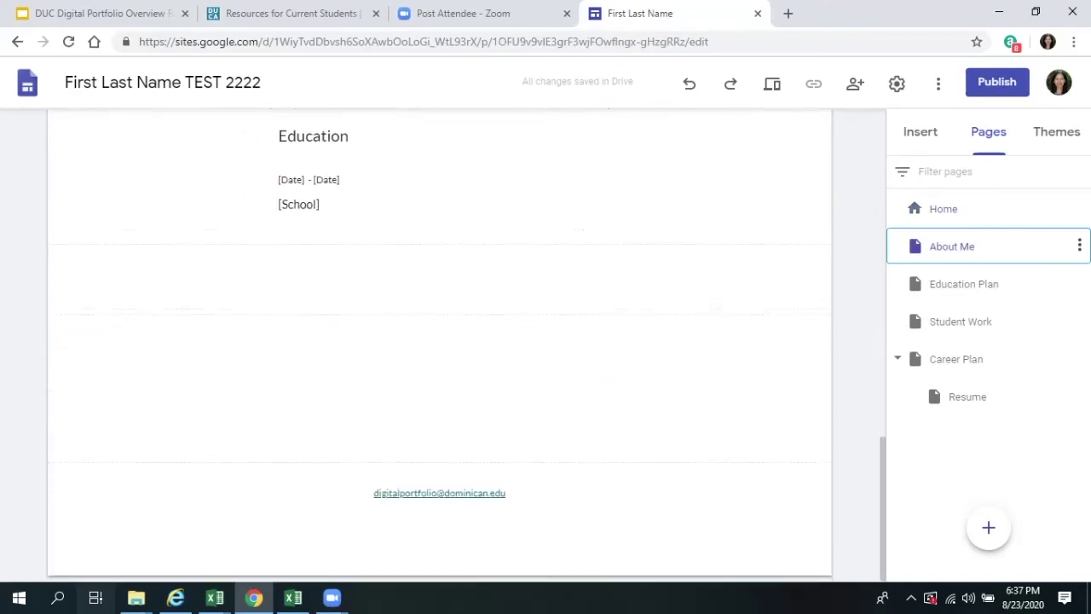
pyautogui.scroll(15, 439, 341)
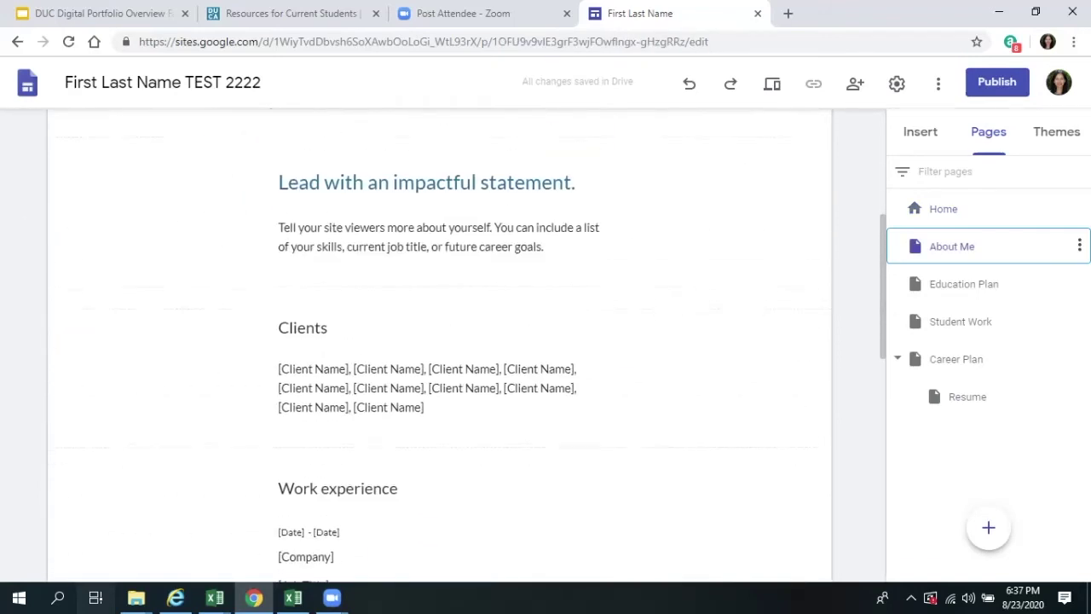
pyautogui.click(419, 136)
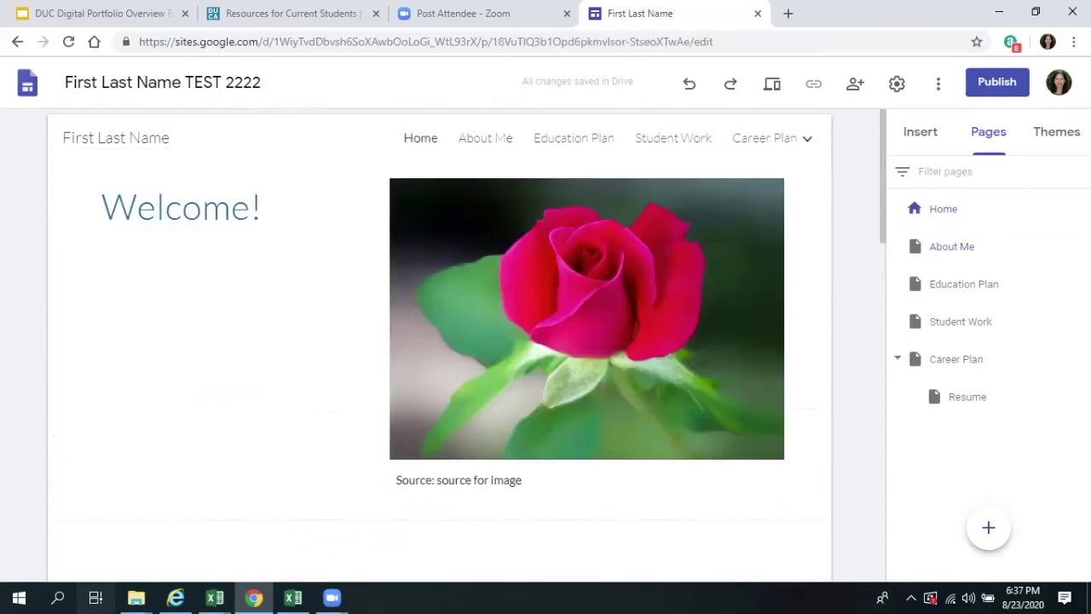
pyautogui.click(1055, 131)
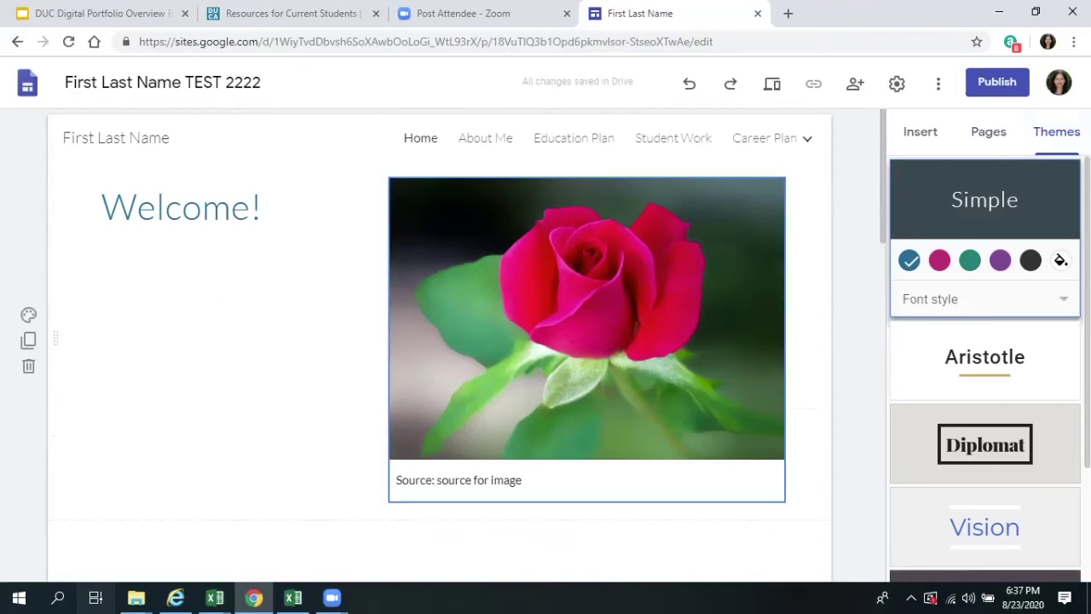
# - Preview the Vision and Level themes, then apply the Impression theme
pyautogui.scroll(-2, 984, 366)
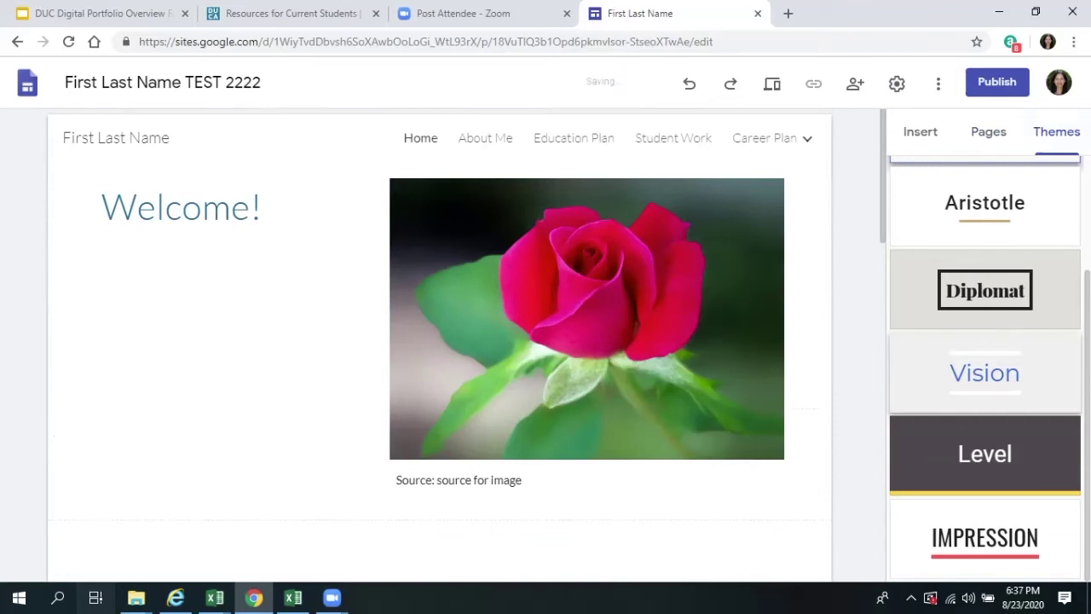
pyautogui.click(985, 373)
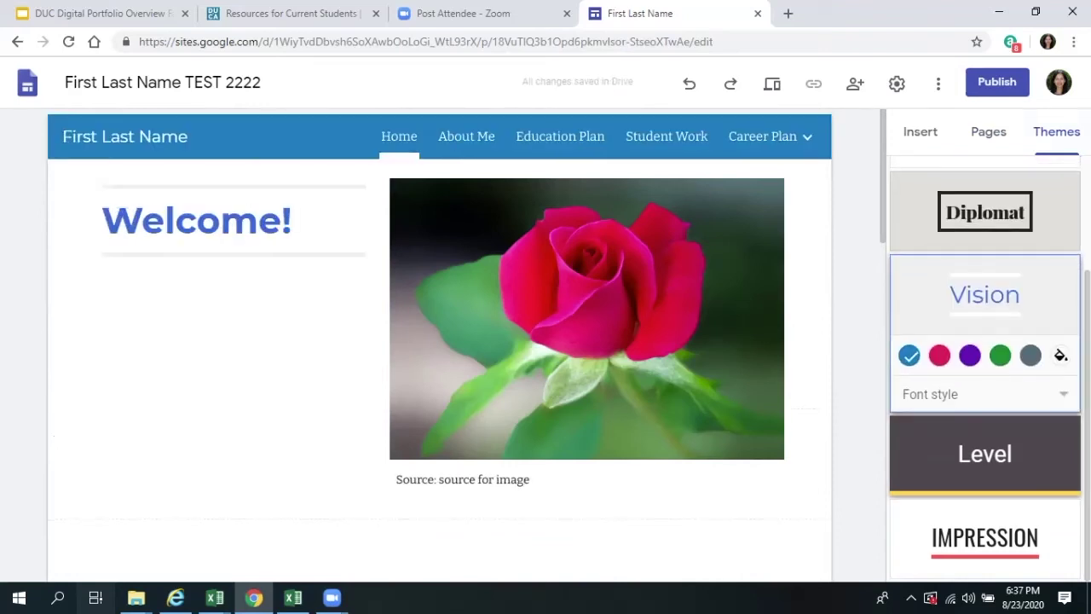
pyautogui.click(984, 454)
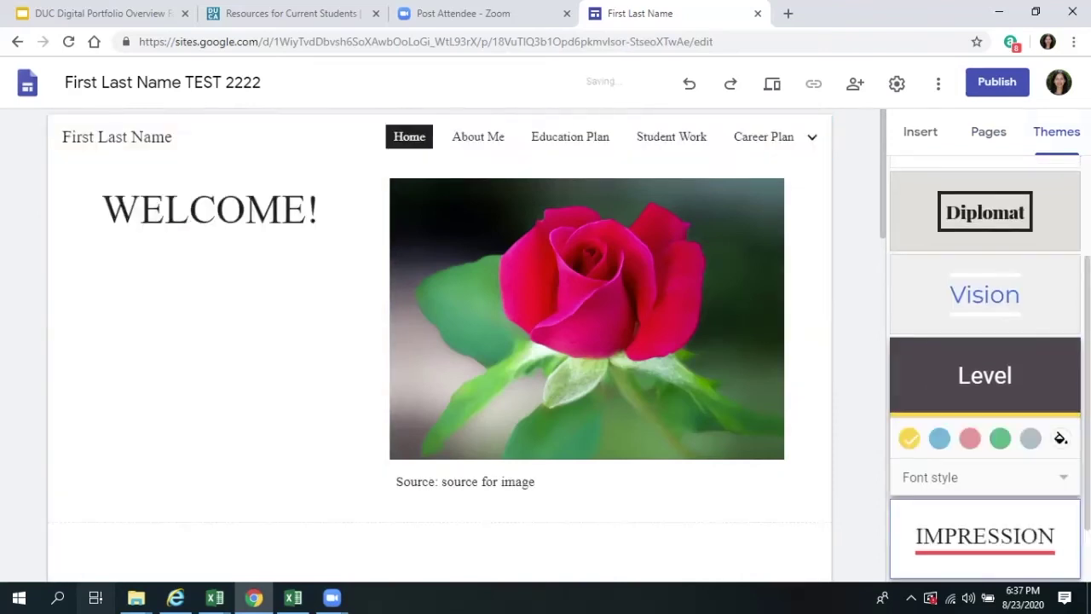
pyautogui.click(985, 535)
pyautogui.scroll(-2, 587, 341)
pyautogui.scroll(2, 586, 341)
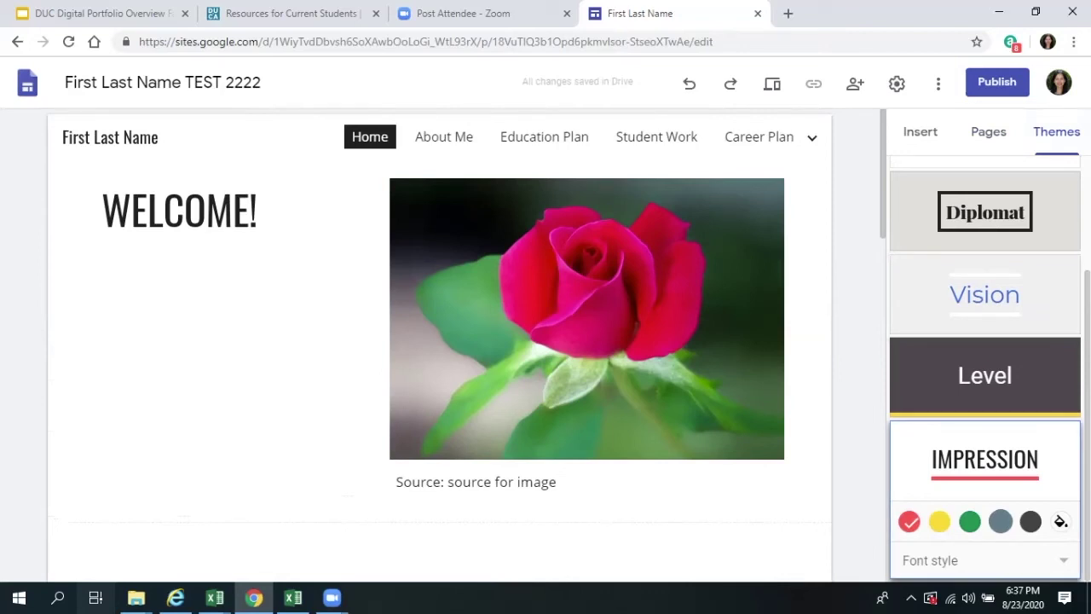
# - Give the Welcome section an Emphasis 2 background and set the theme colour to red
pyautogui.click(970, 520)
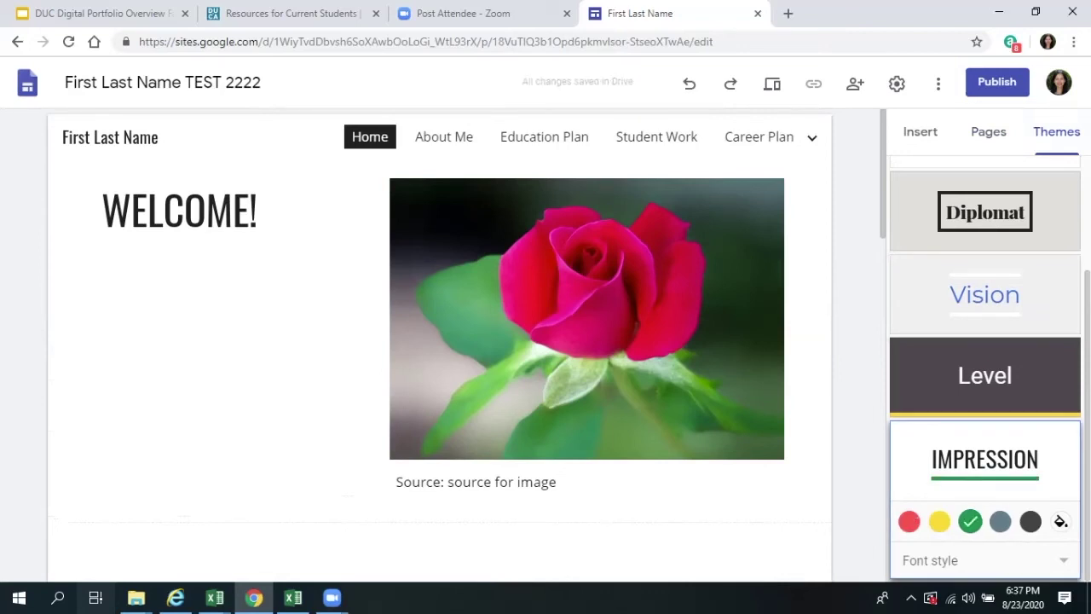
pyautogui.click(999, 520)
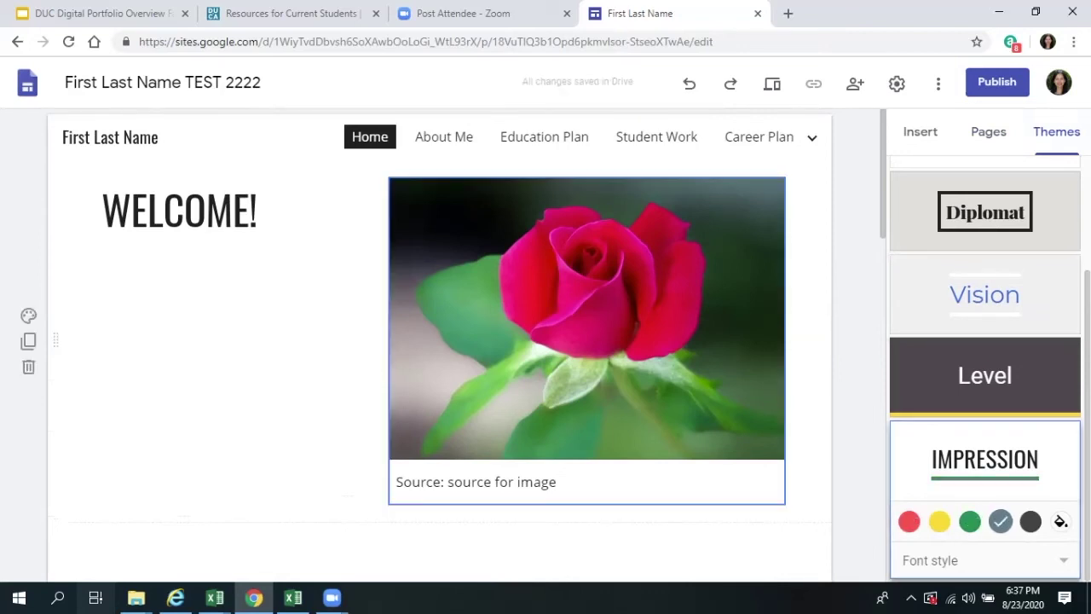
pyautogui.scroll(-2, 28, 155)
pyautogui.click(28, 155)
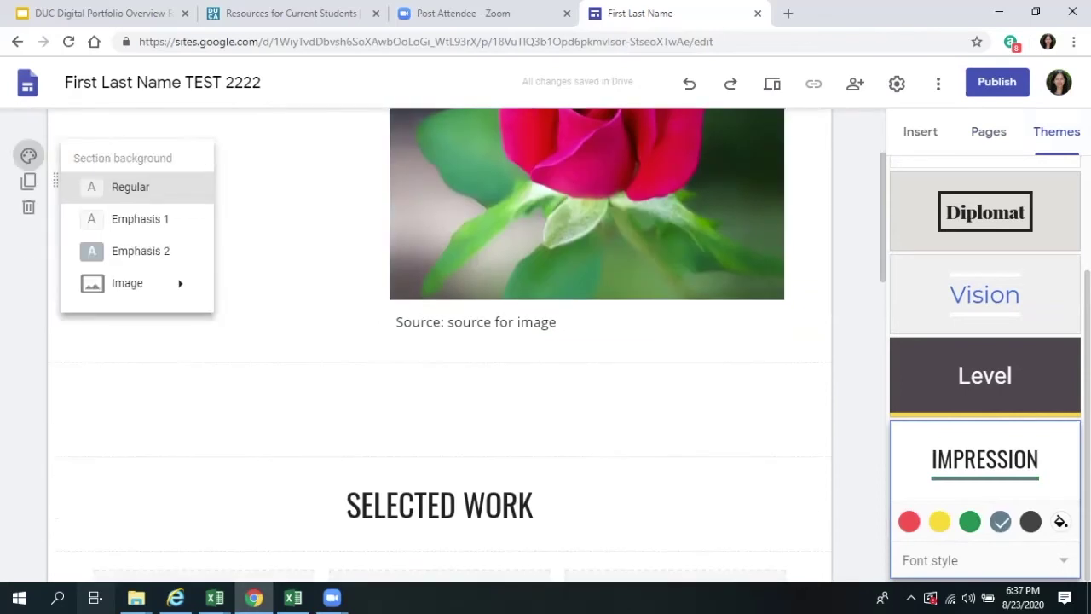
pyautogui.click(140, 250)
pyautogui.scroll(2, 140, 251)
pyautogui.click(969, 520)
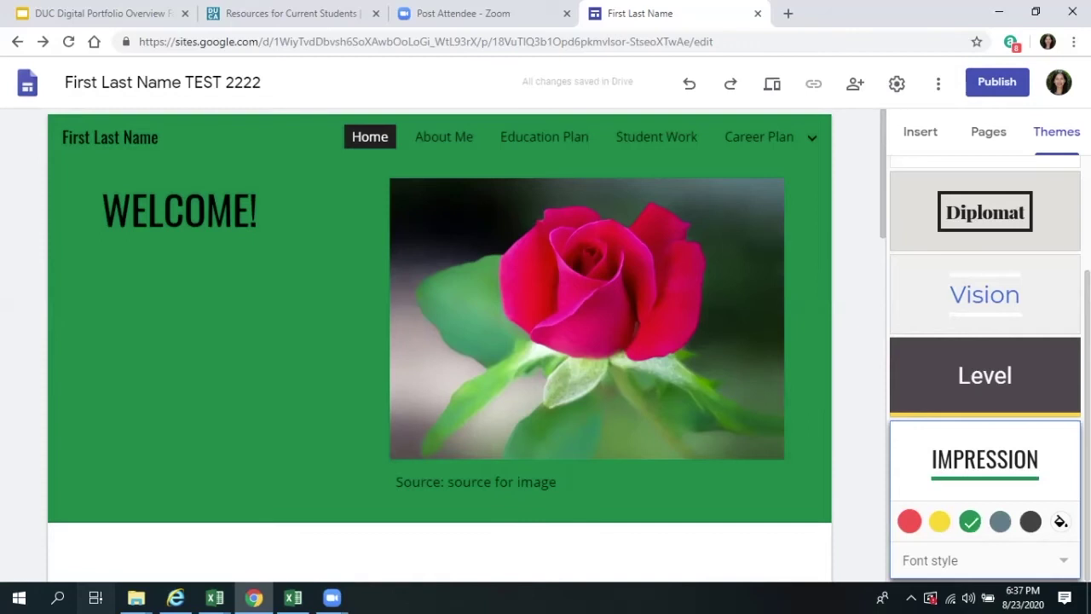
pyautogui.click(909, 521)
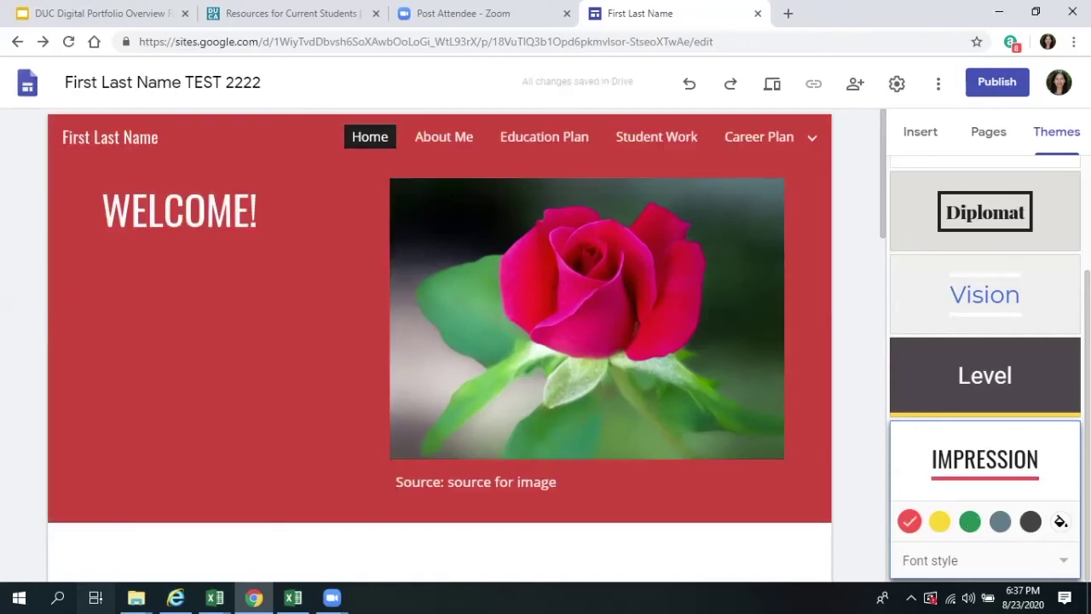
pyautogui.scroll(-1, 439, 315)
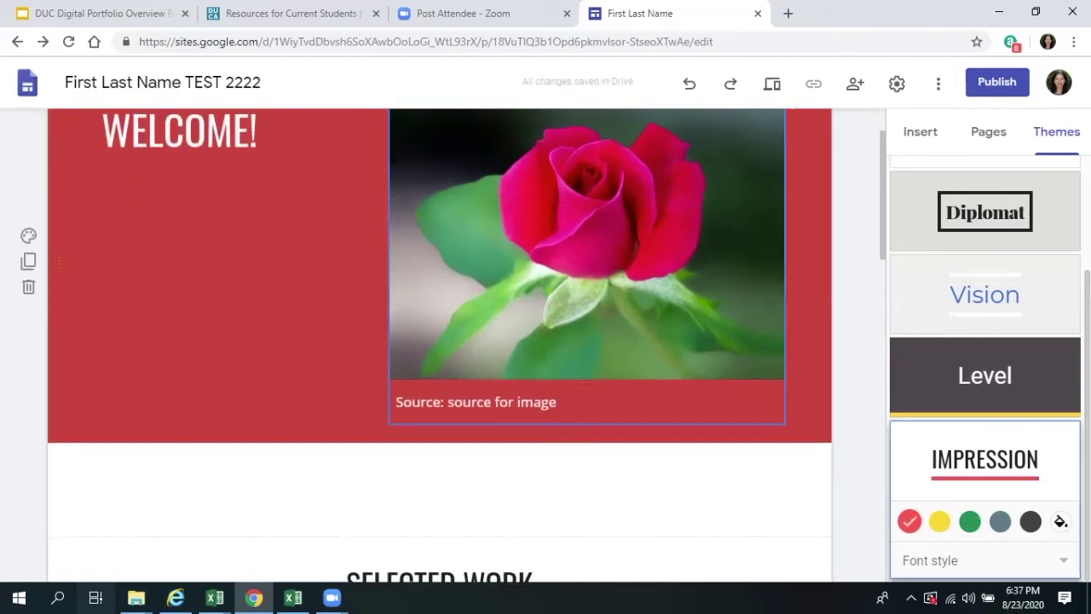
pyautogui.scroll(1, 439, 315)
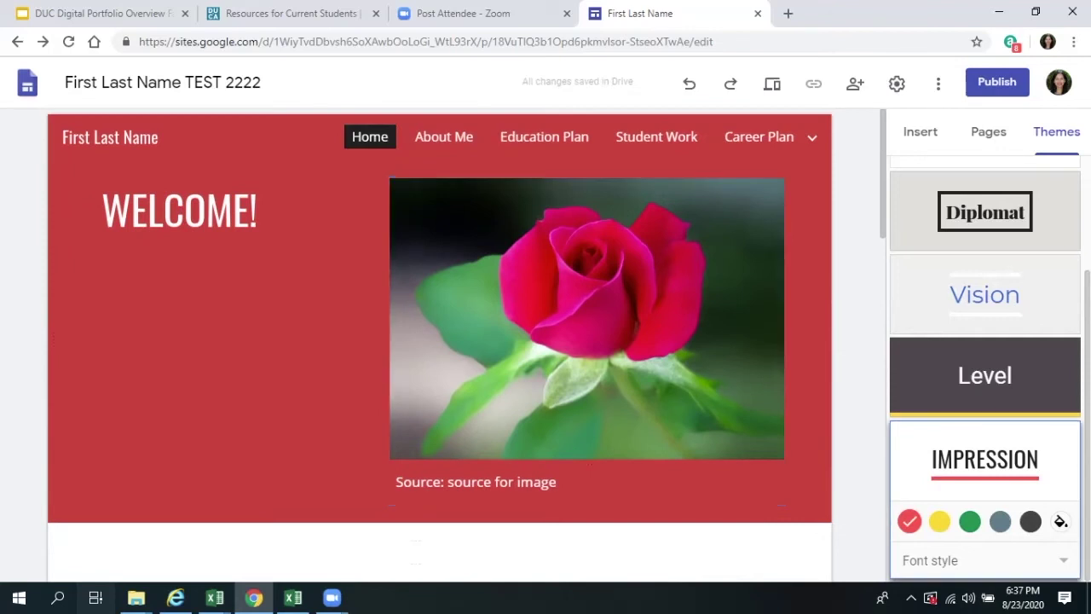
# - Undo the red colour and section background, keep the rose image, and reapply the Simple theme
pyautogui.click(689, 84)
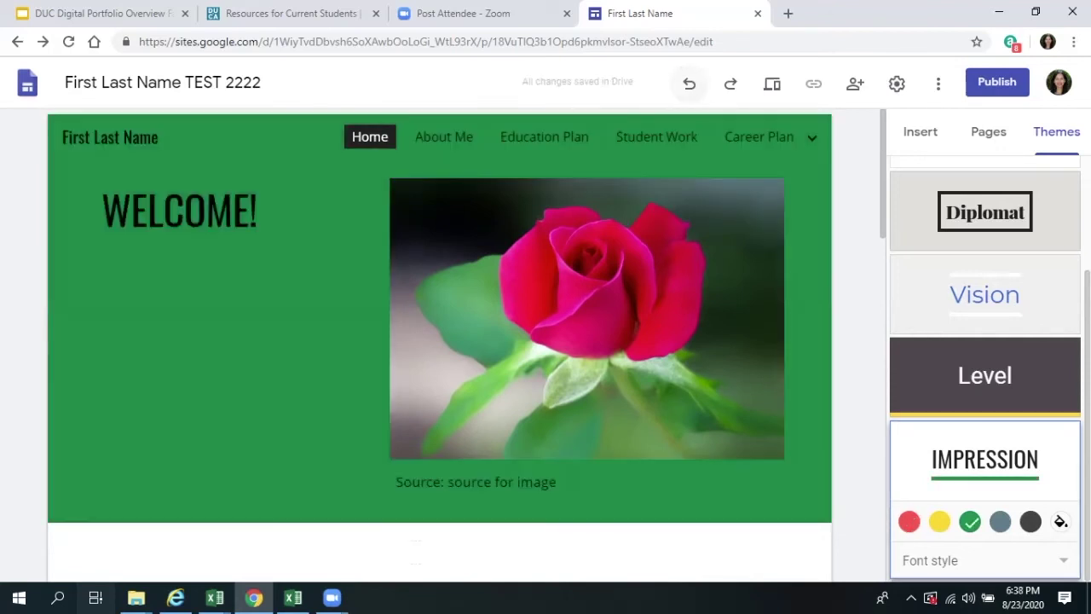
pyautogui.click(689, 83)
pyautogui.click(689, 83)
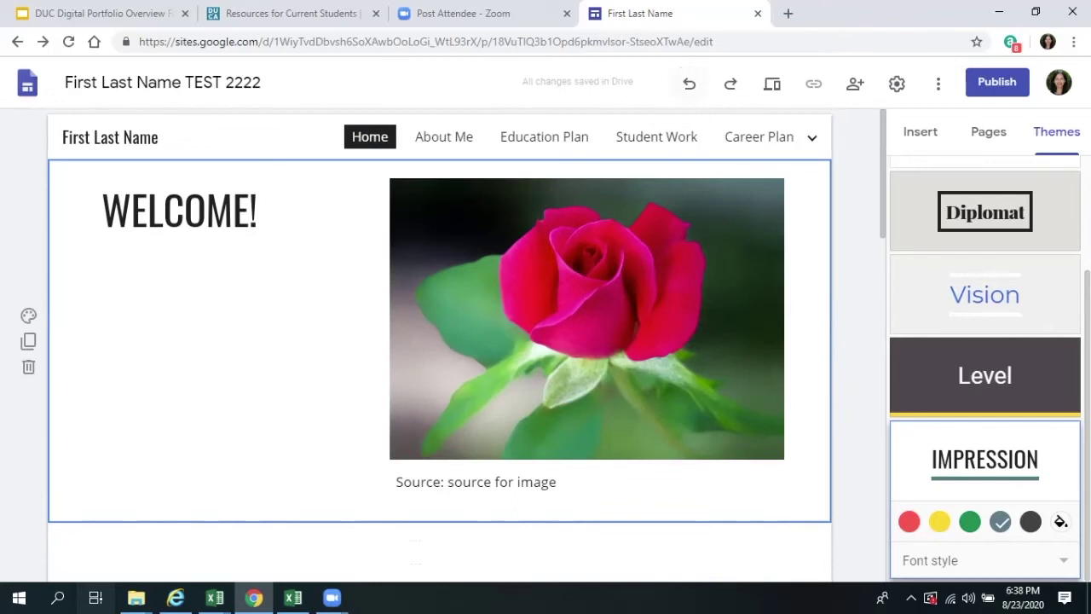
pyautogui.hotkey('ctrl', 'z')
pyautogui.hotkey('ctrl', 'z')
pyautogui.hotkey('ctrl', 'z')
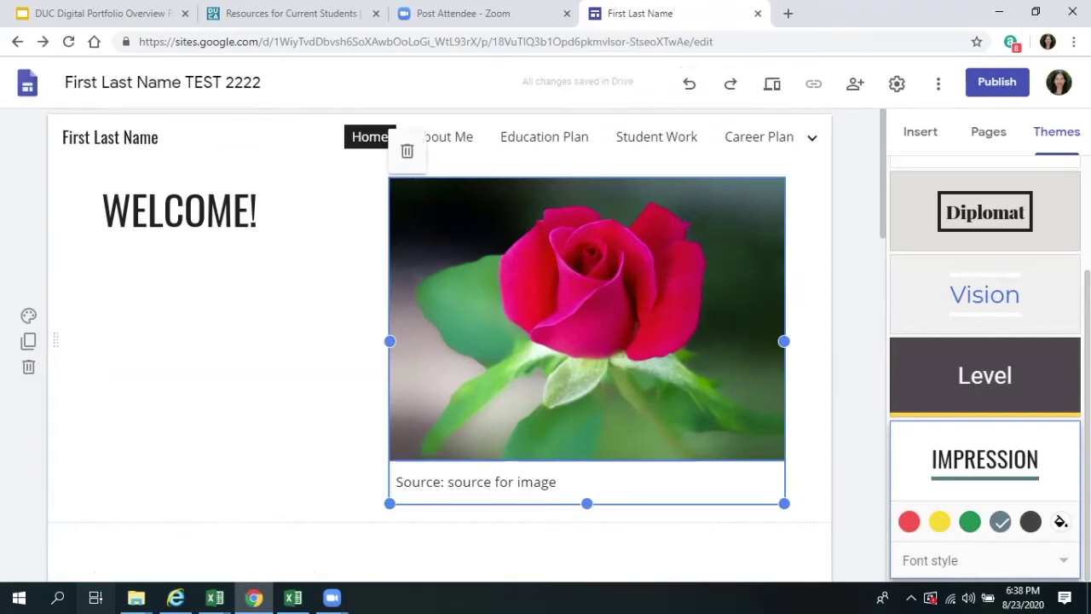
pyautogui.hotkey('ctrl', 'z')
pyautogui.hotkey('ctrl', 'z')
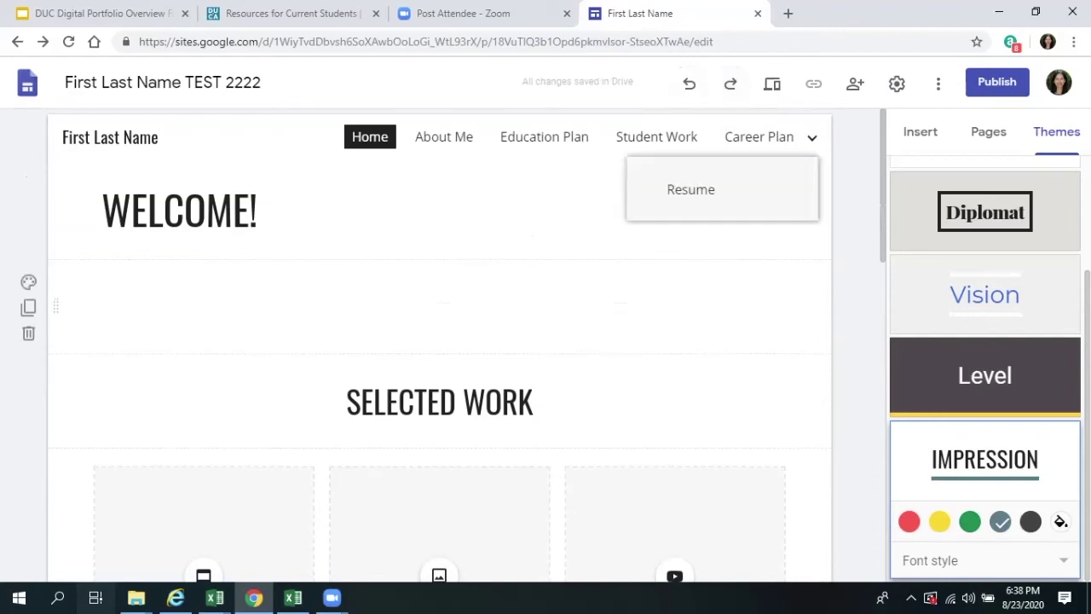
pyautogui.click(689, 83)
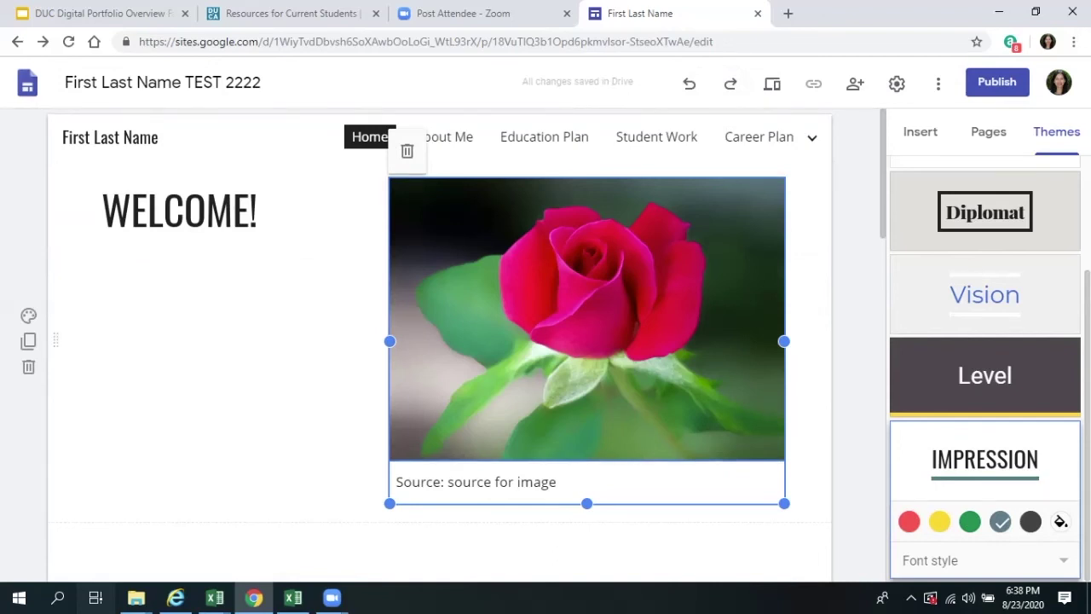
pyautogui.scroll(2, 985, 367)
pyautogui.click(984, 199)
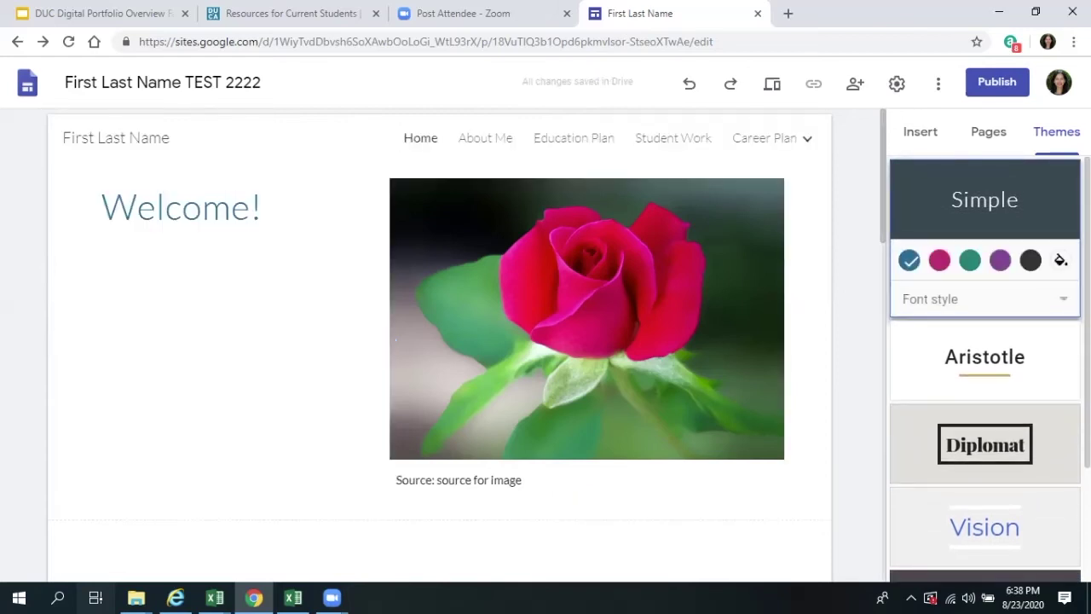
pyautogui.click(929, 298)
# - Change the Simple theme's font style from Heavy to Classic, giving the Welcome! heading a serif typeface
pyautogui.click(203, 207)
pyautogui.moveTo(261, 207); pyautogui.dragTo(100, 207)
pyautogui.click(930, 298)
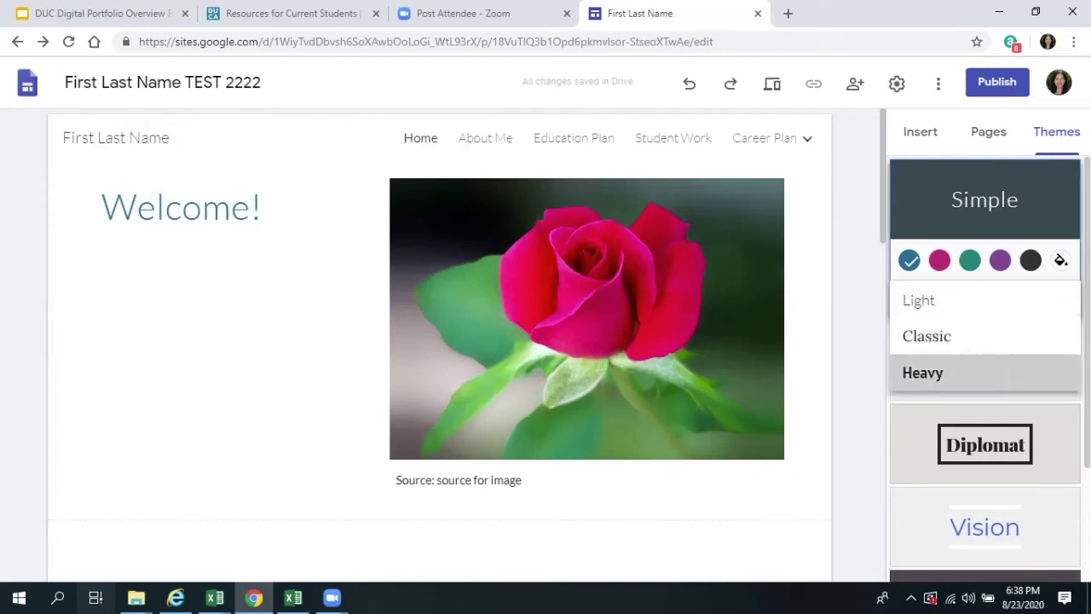
pyautogui.click(922, 372)
pyautogui.click(930, 298)
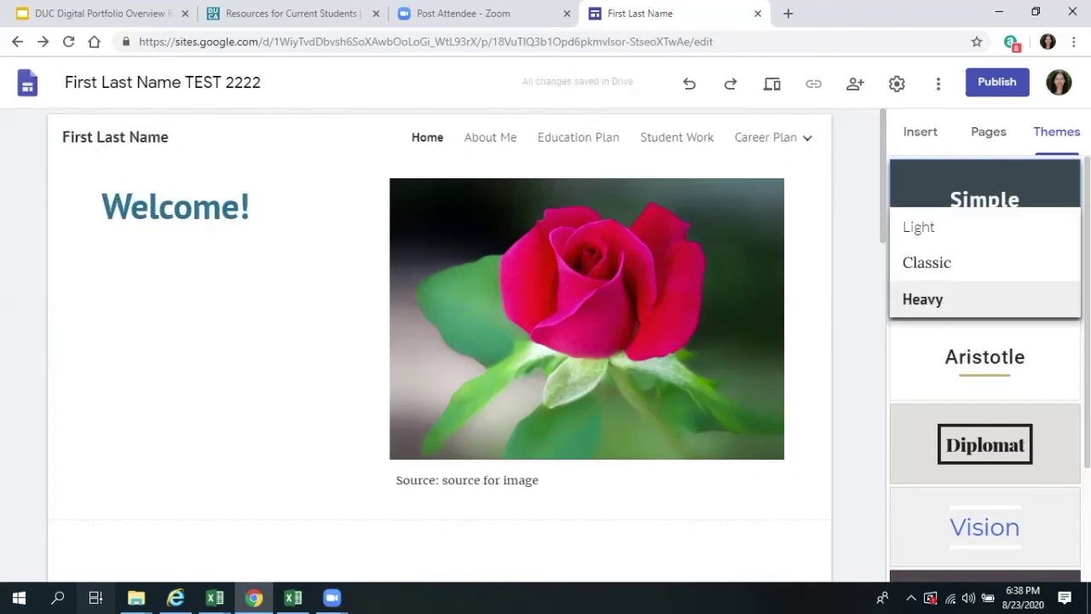
pyautogui.click(929, 261)
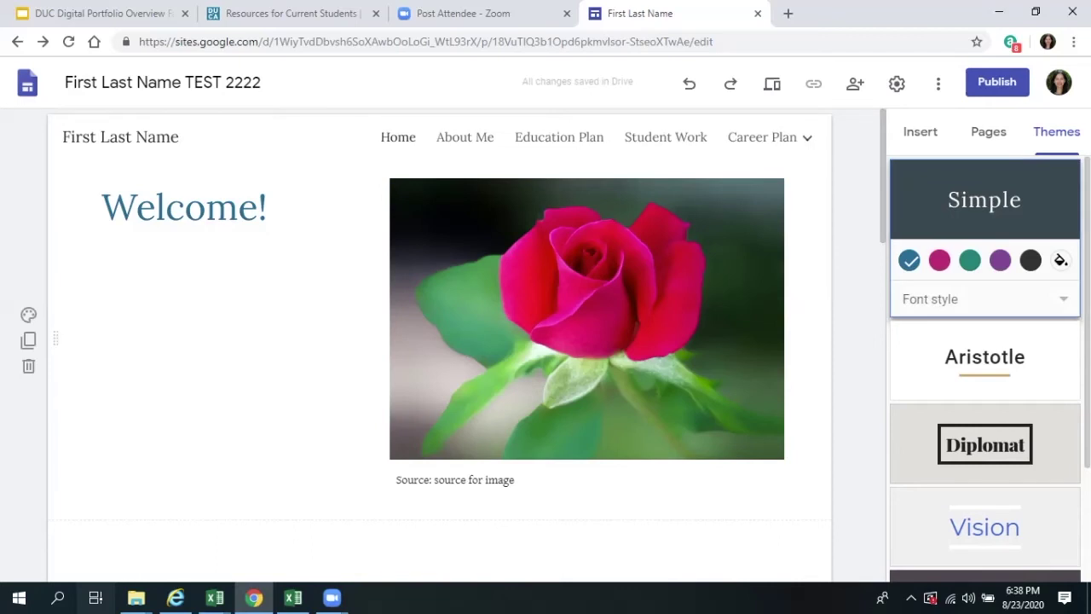
pyautogui.scroll(-6, 439, 341)
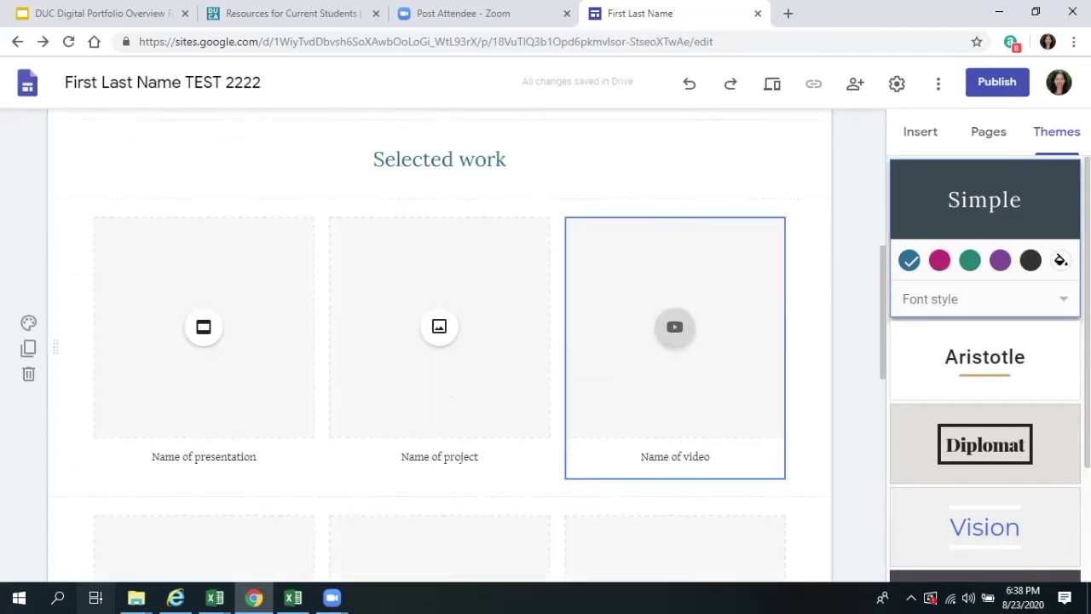
pyautogui.scroll(-2, 439, 341)
pyautogui.scroll(8, 439, 341)
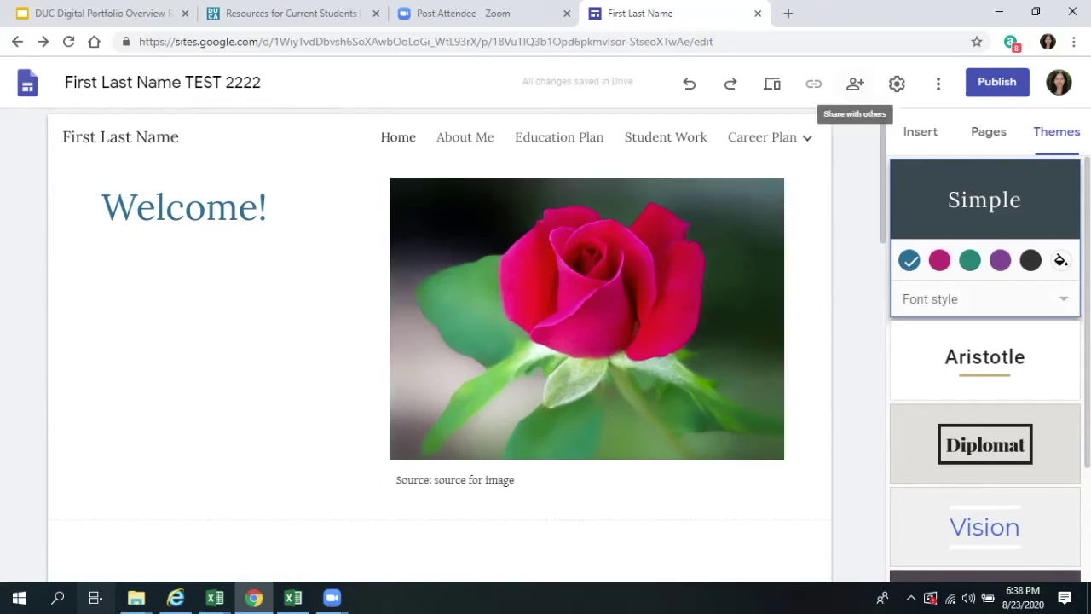
# - Try draft access as Anyone-with-link editing and Dominican group, and limit the published site to Dominican
pyautogui.click(855, 82)
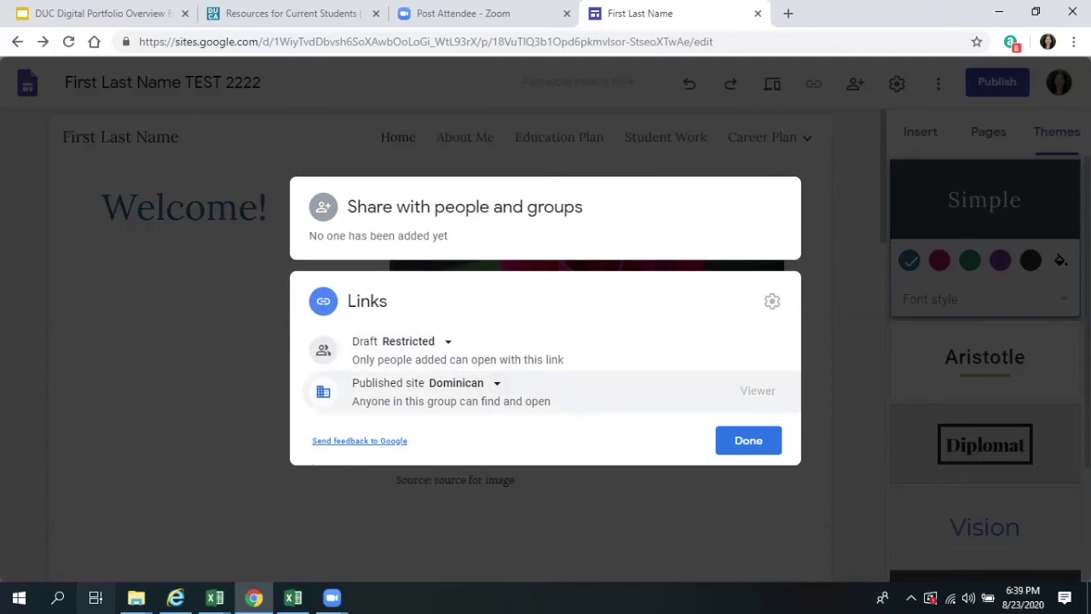
pyautogui.click(413, 341)
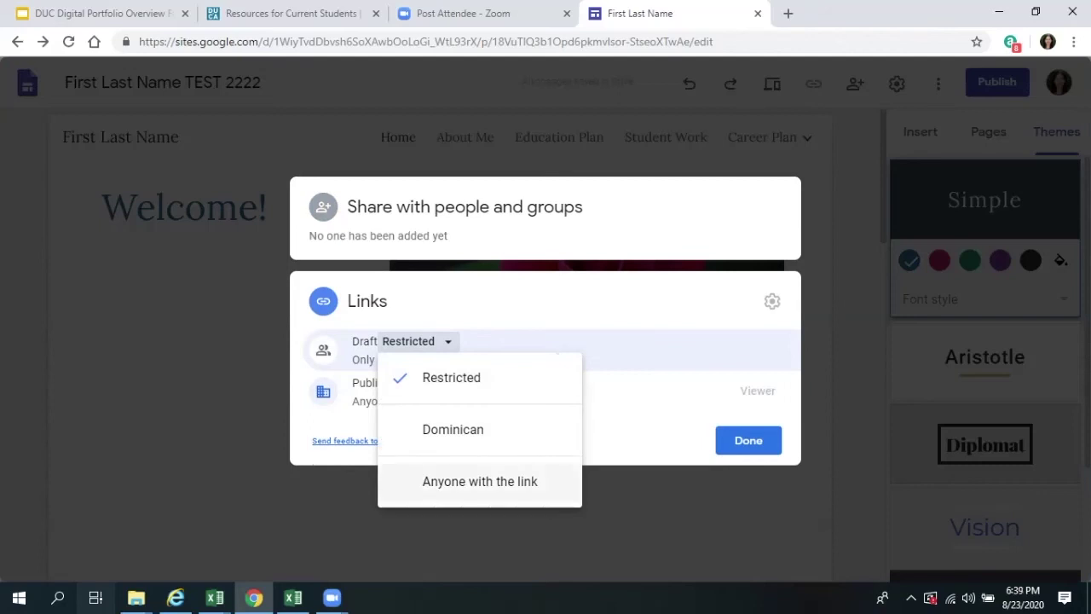
pyautogui.click(480, 481)
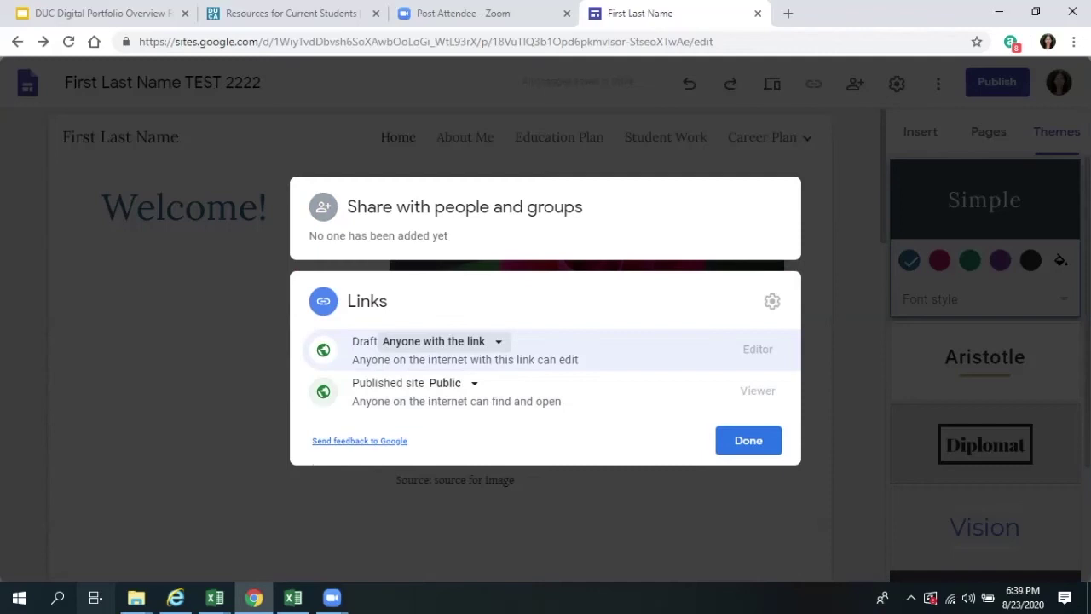
pyautogui.click(443, 341)
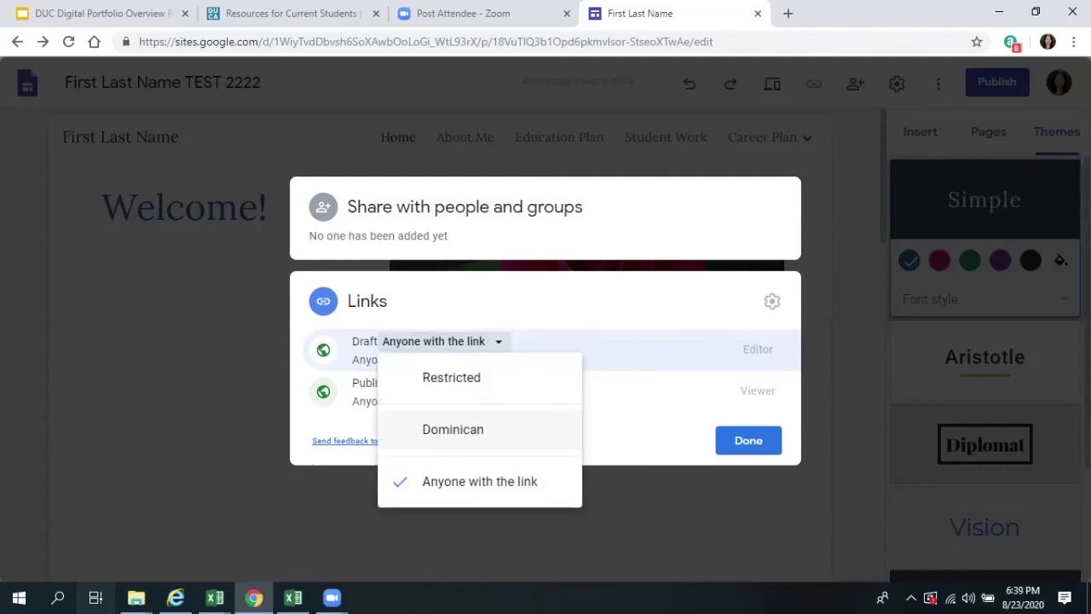
pyautogui.click(453, 429)
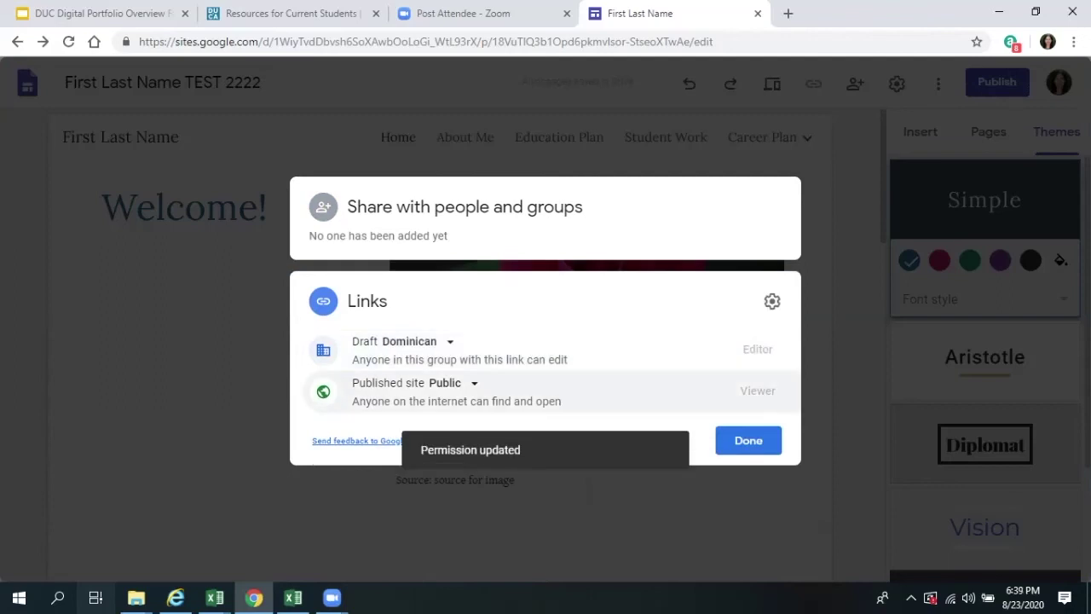
pyautogui.click(452, 383)
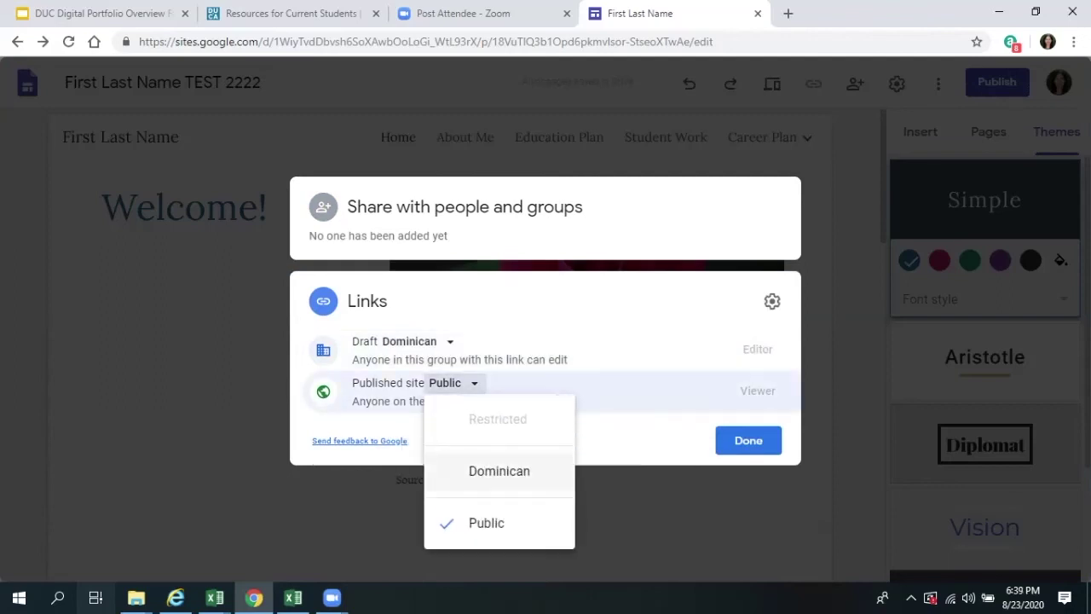
pyautogui.click(502, 464)
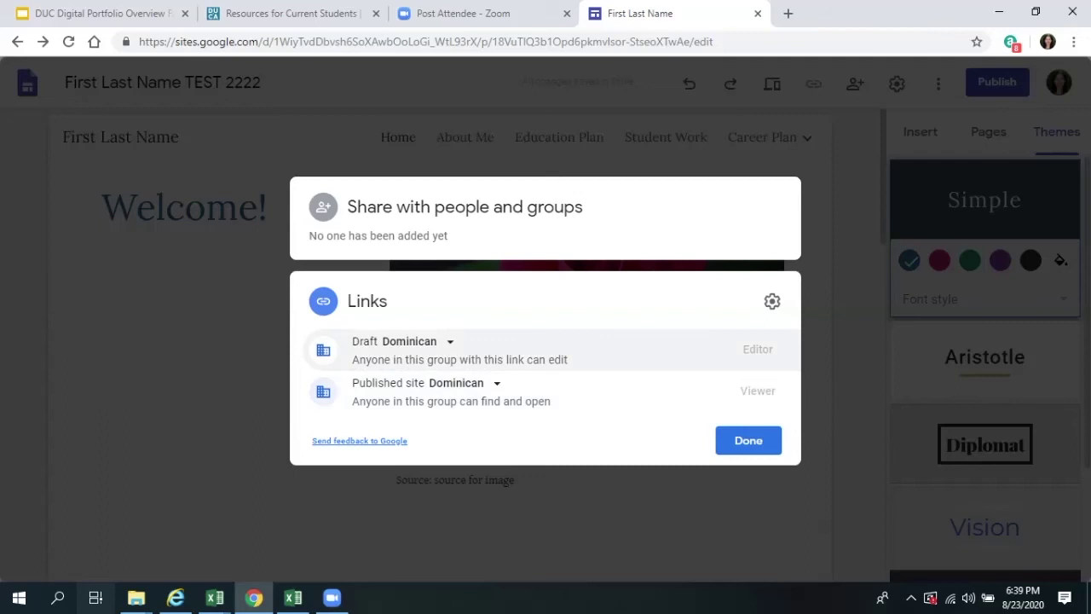
# - Set the draft link access to Restricted so only added people can open it
pyautogui.click(418, 341)
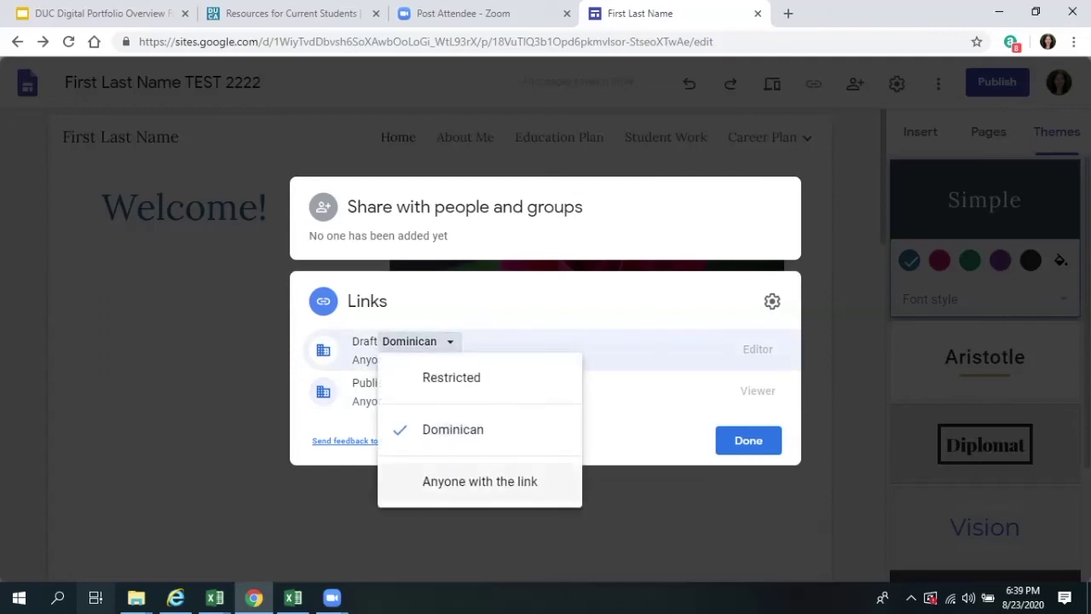
pyautogui.click(477, 480)
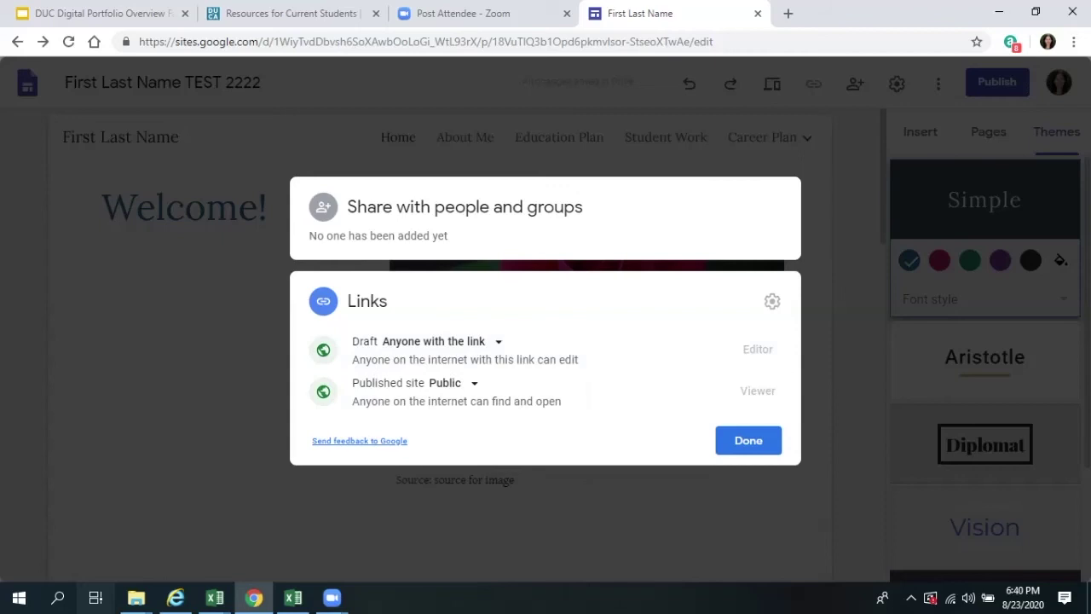
pyautogui.click(435, 341)
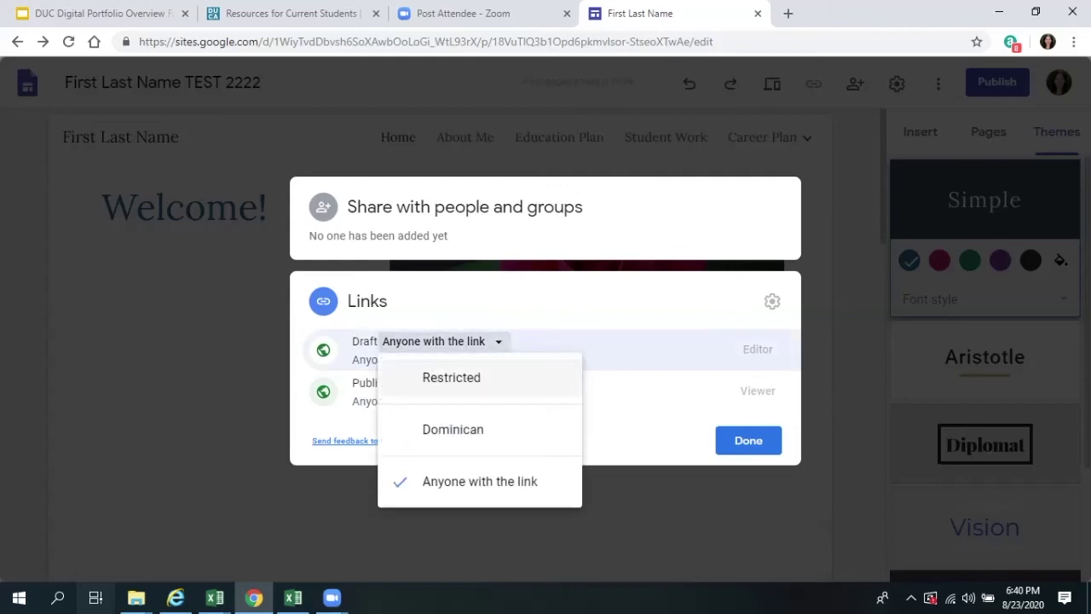
pyautogui.click(451, 378)
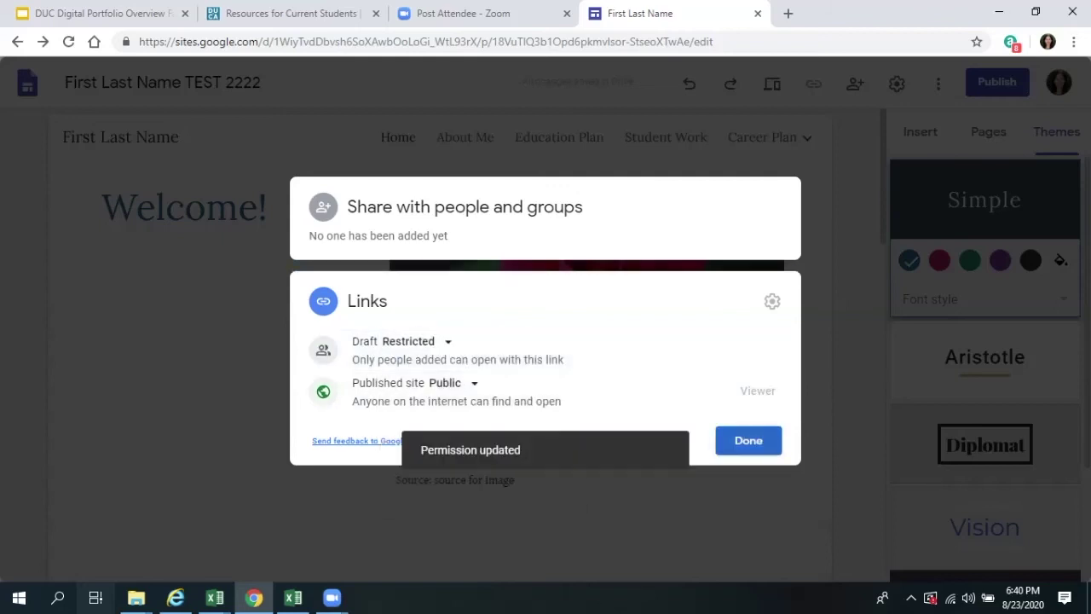
pyautogui.press('Escape')
pyautogui.click(855, 83)
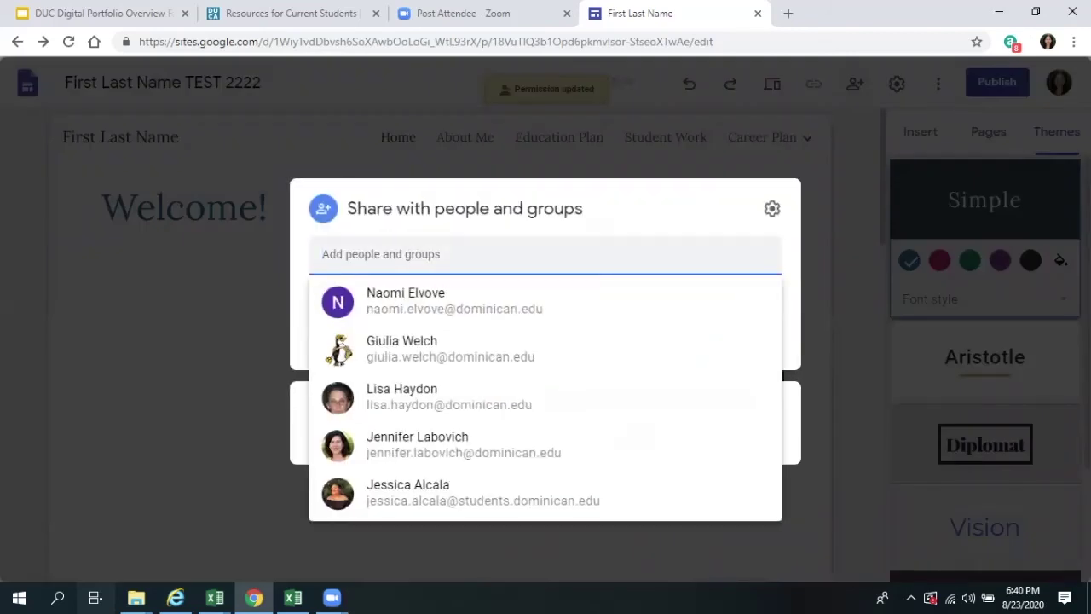
# - Add a suggested colleague, browse the role choices, then cancel sharing with that person
pyautogui.click(340, 349)
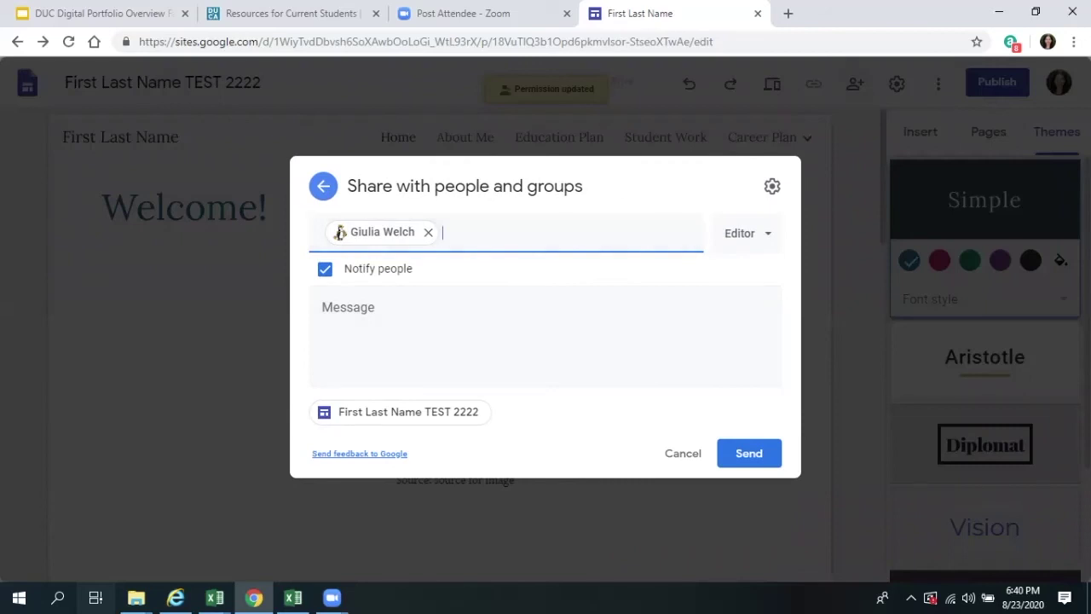
pyautogui.press('Tab')
pyautogui.press('Return')
pyautogui.press('Down')
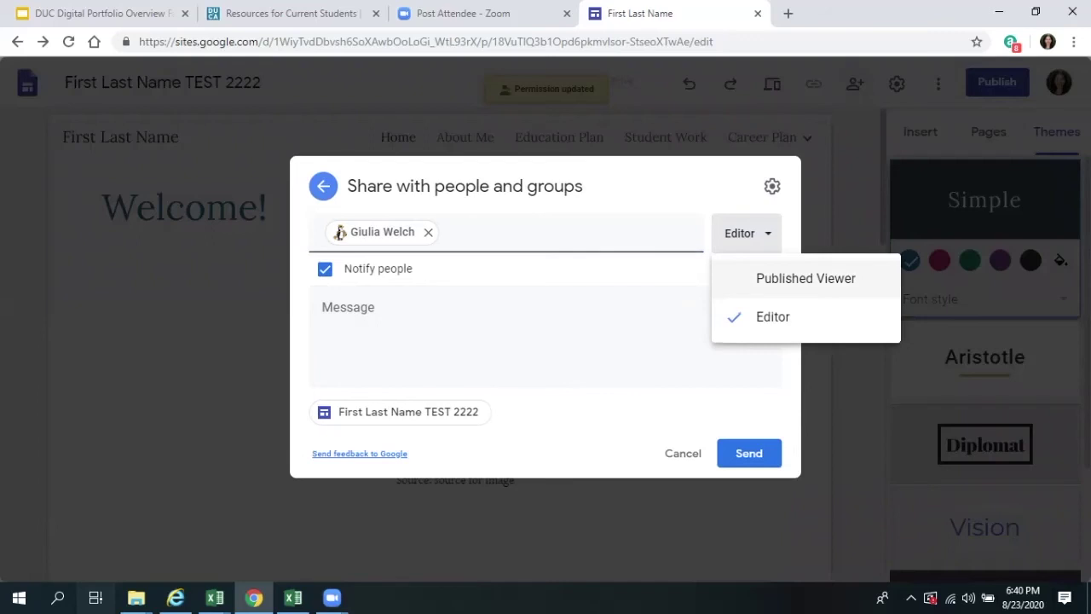
pyautogui.click(683, 453)
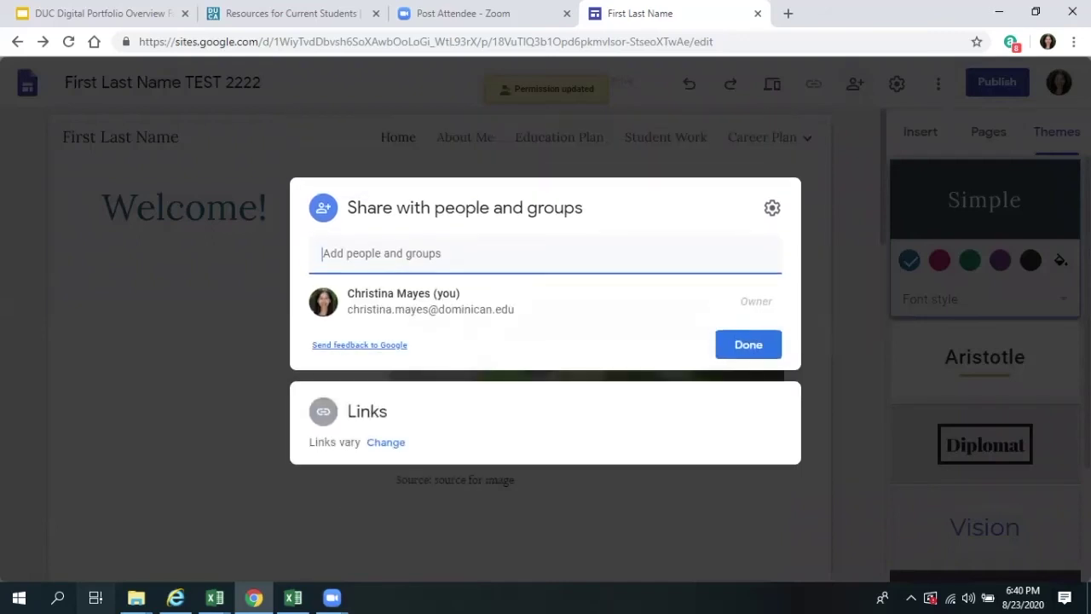
# - Set the draft to let anyone with the link edit, and close the sharing settings
pyautogui.press('Return')
pyautogui.press('Tab')
pyautogui.press('Return')
pyautogui.press('Up')
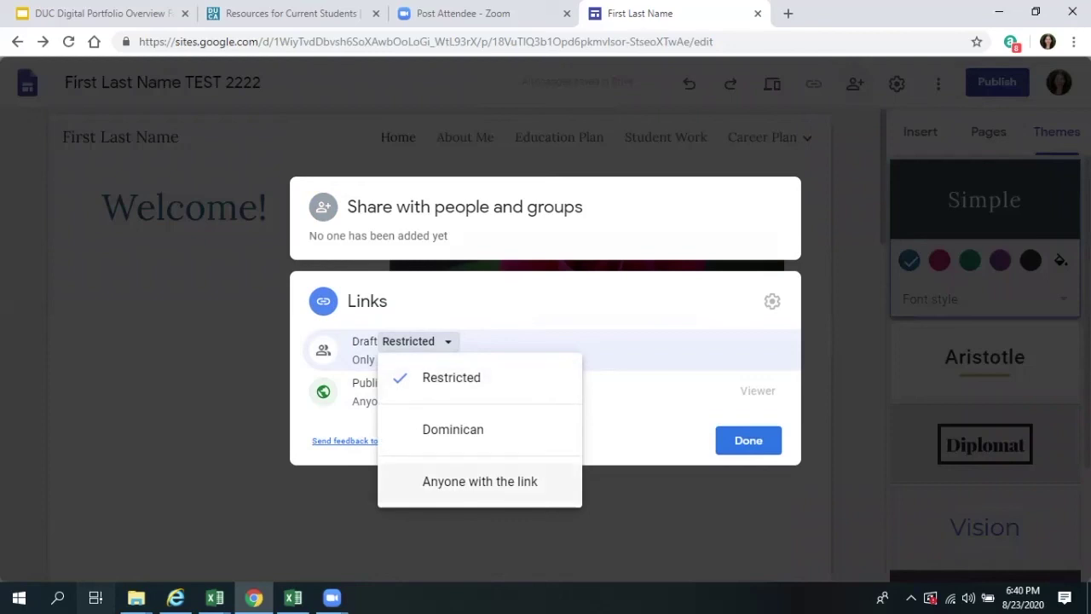
pyautogui.press('Return')
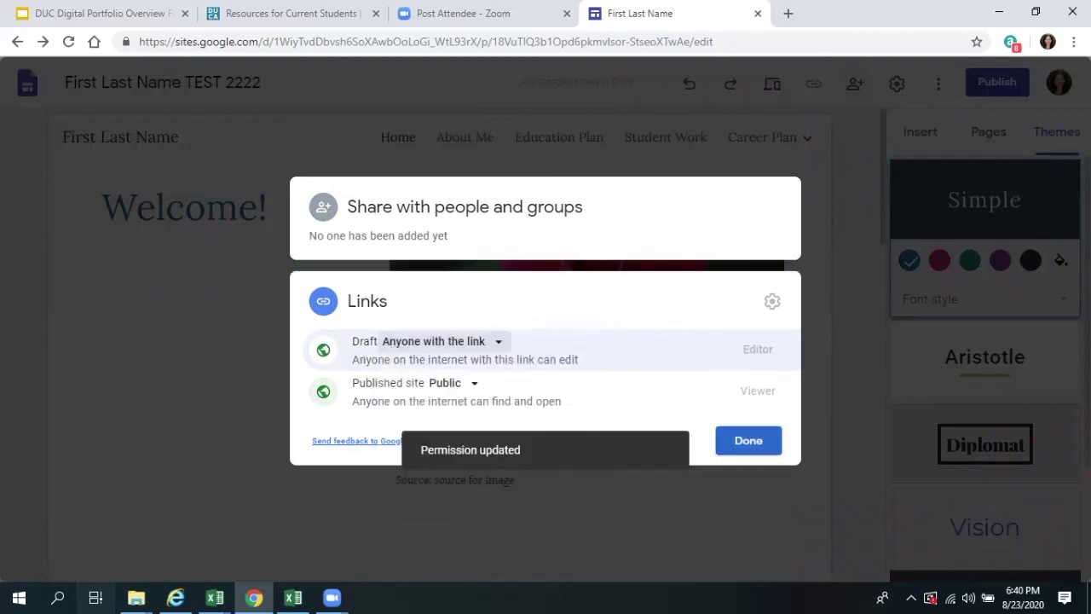
pyautogui.press('Tab')
pyautogui.press('Return')
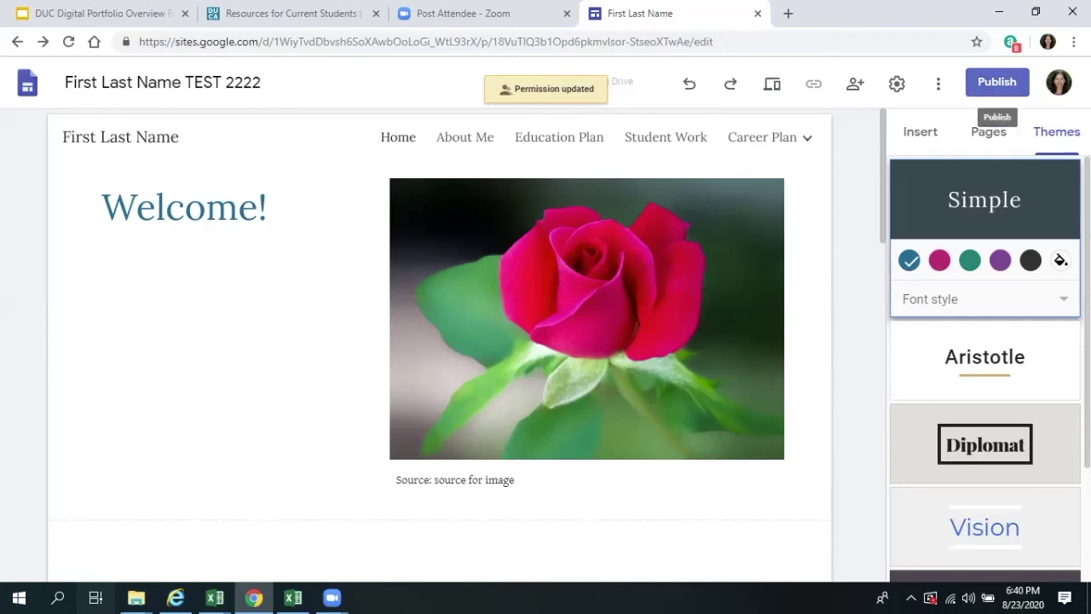
# - Publish the site at the web address firstlastname2222
pyautogui.click(996, 81)
pyautogui.write('firstl')
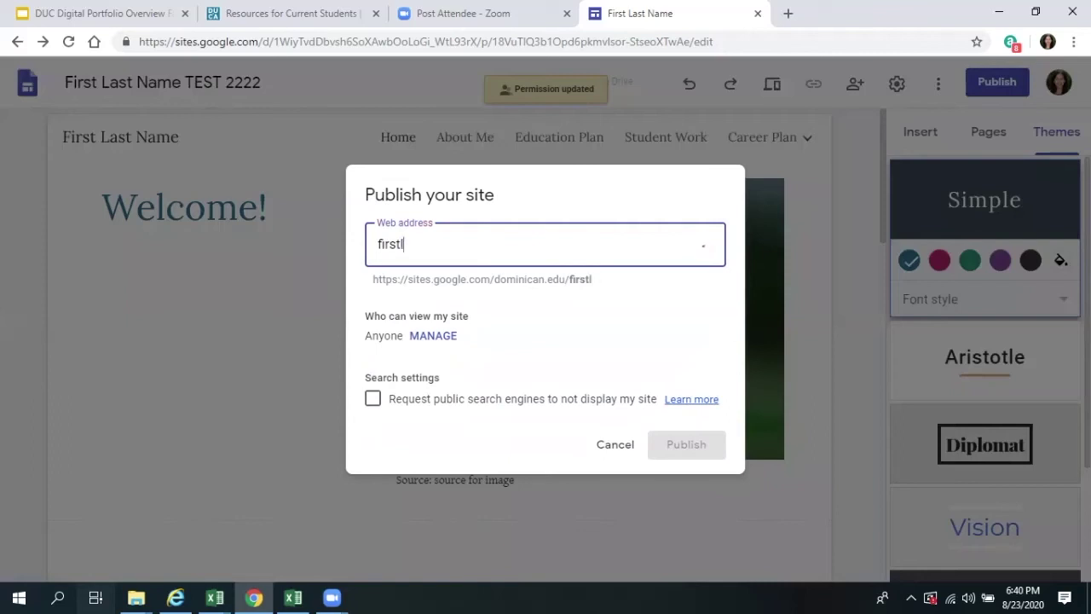
pyautogui.write('astname2')
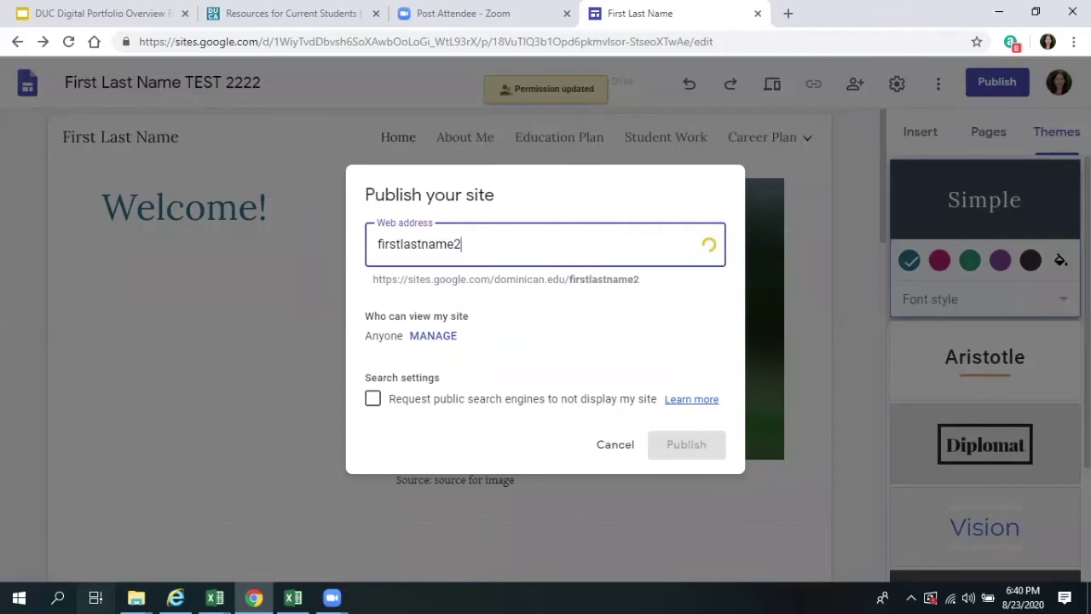
pyautogui.write('222')
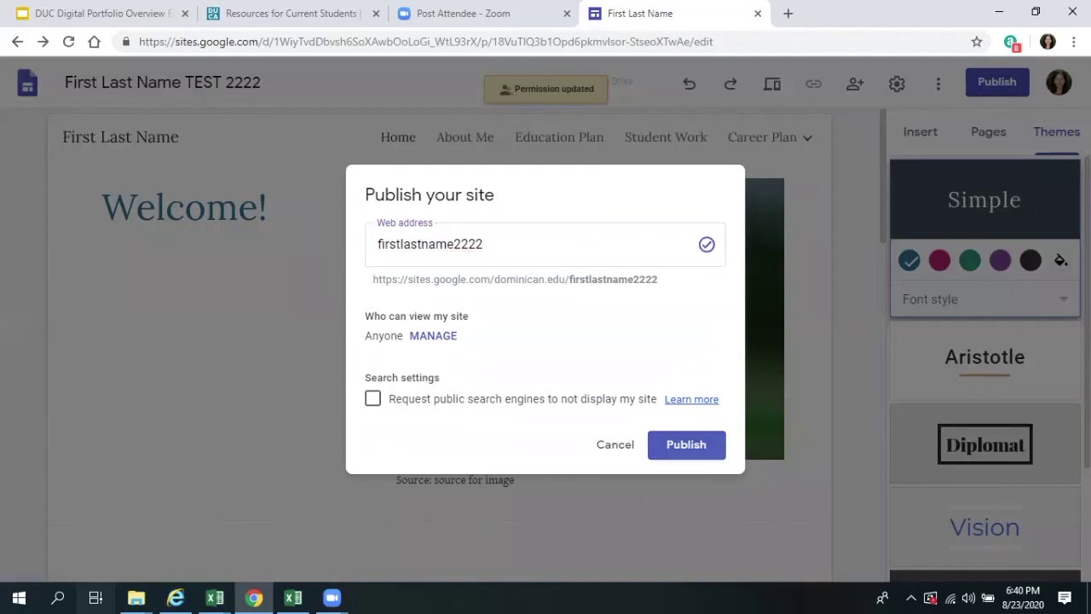
pyautogui.press('Return')
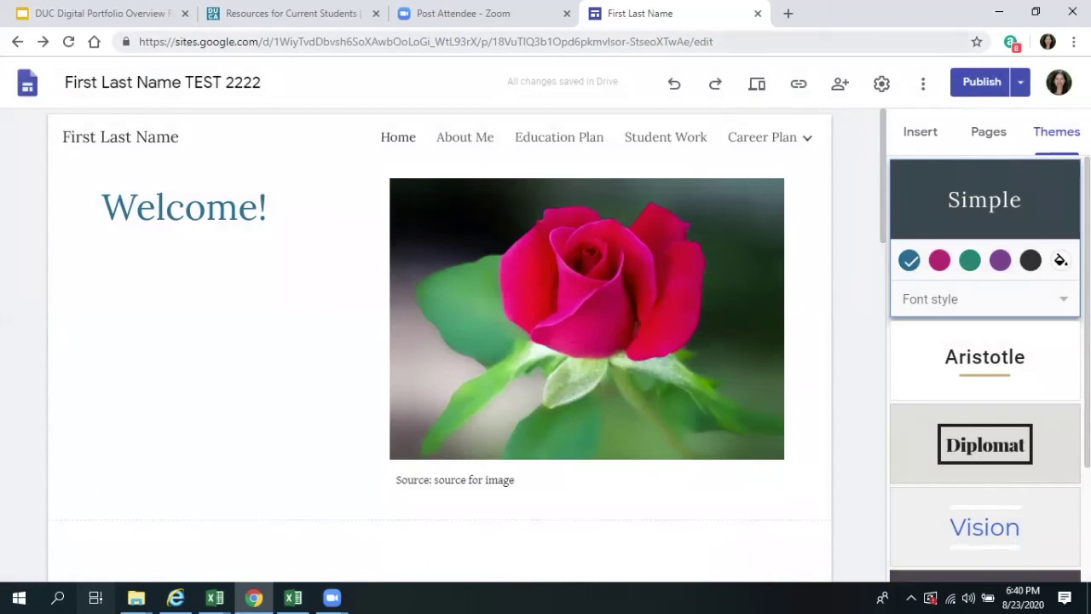
pyautogui.click(741, 41)
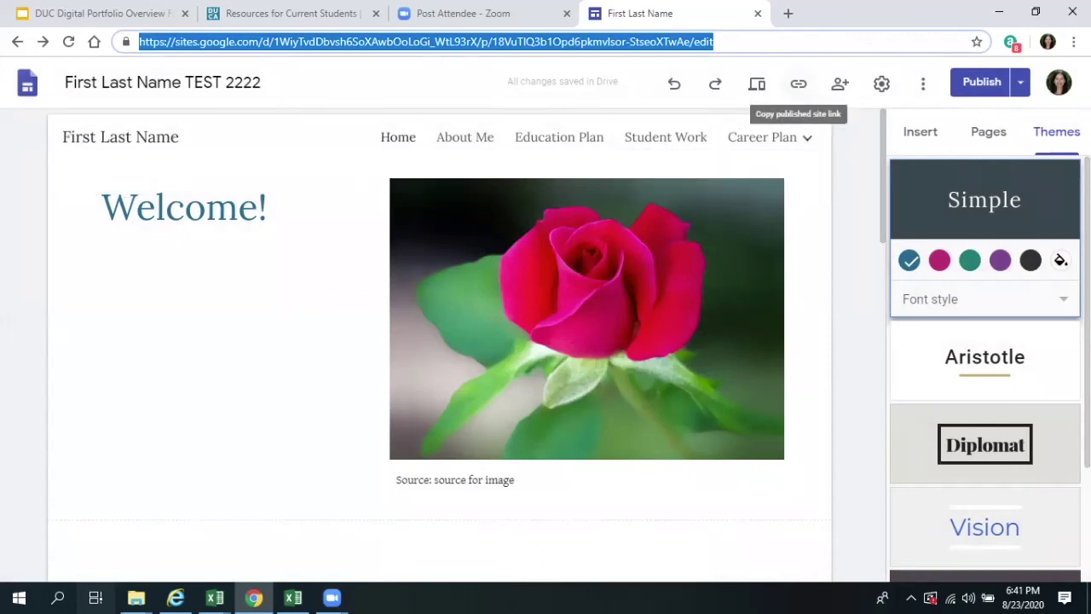
# - Copy the published site link and load it in a new tab, reaching the Welcome! home page
pyautogui.click(797, 84)
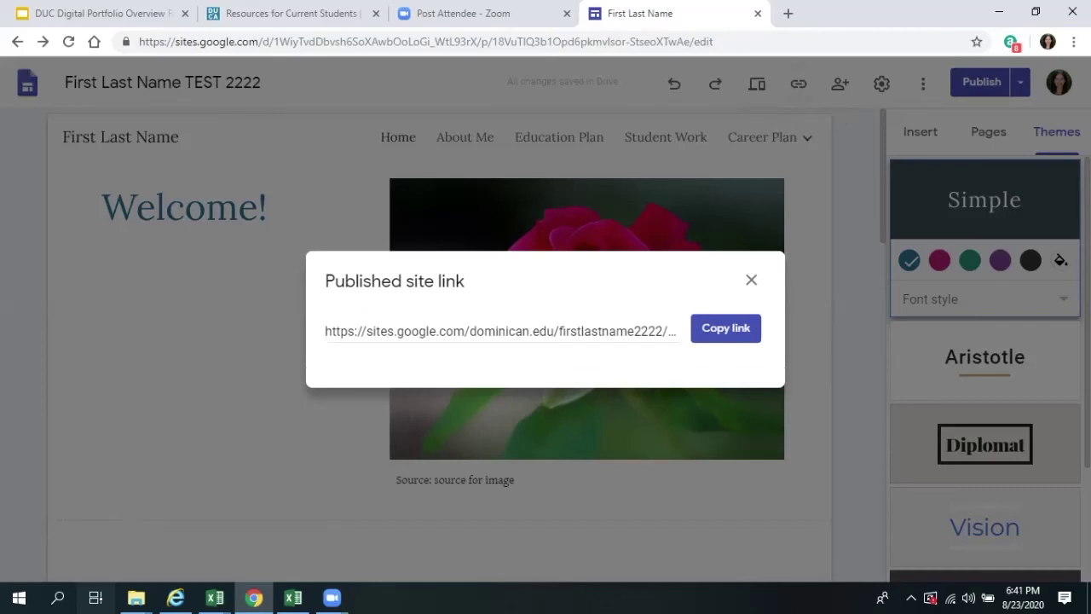
pyautogui.click(754, 333)
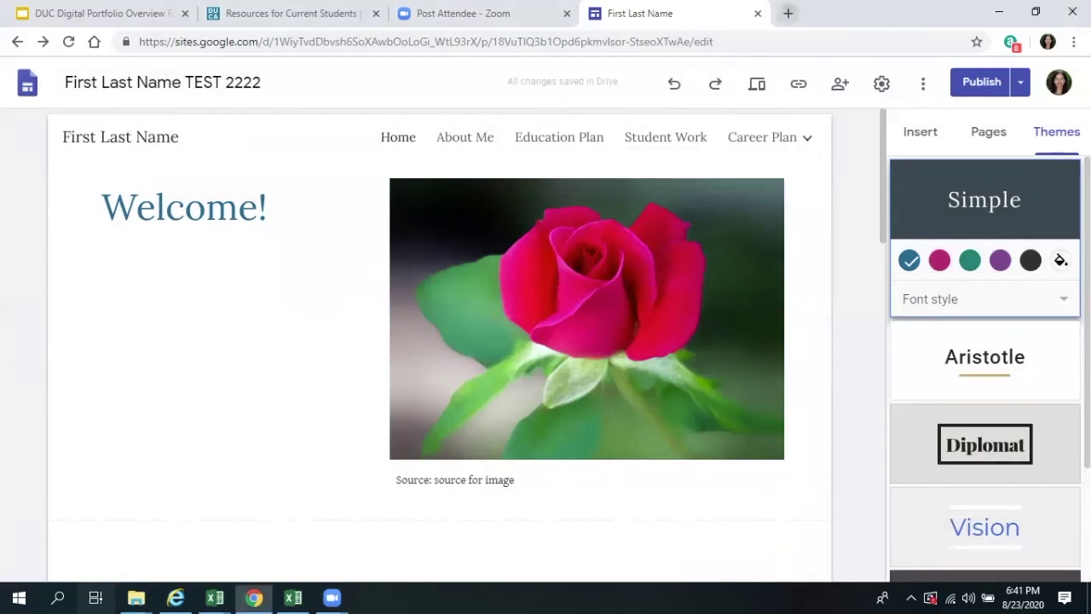
pyautogui.click(788, 13)
pyautogui.rightClick(673, 41)
pyautogui.click(700, 146)
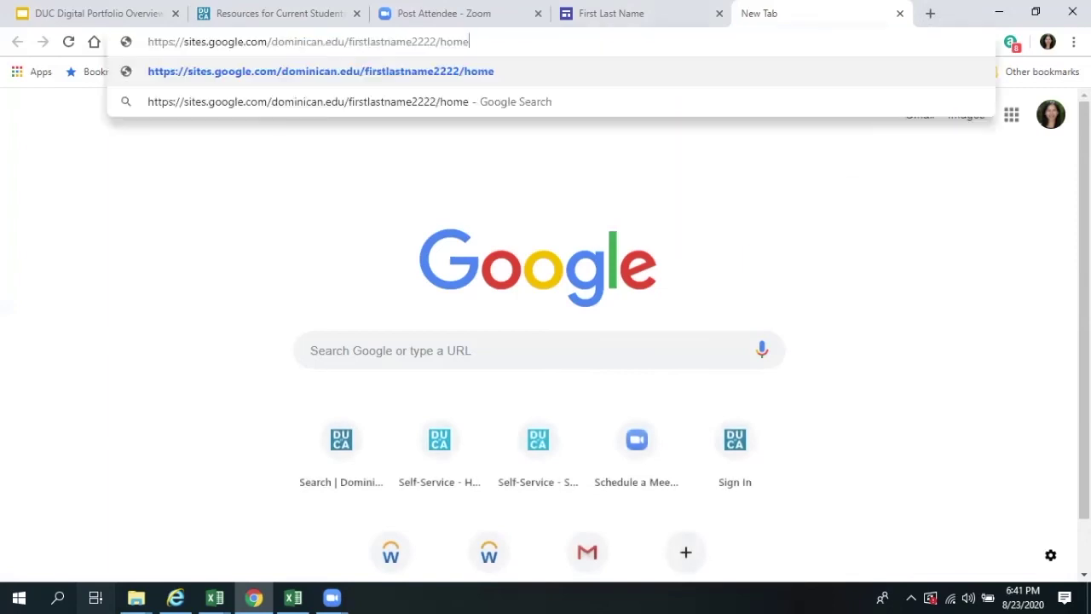
pyautogui.press('Return')
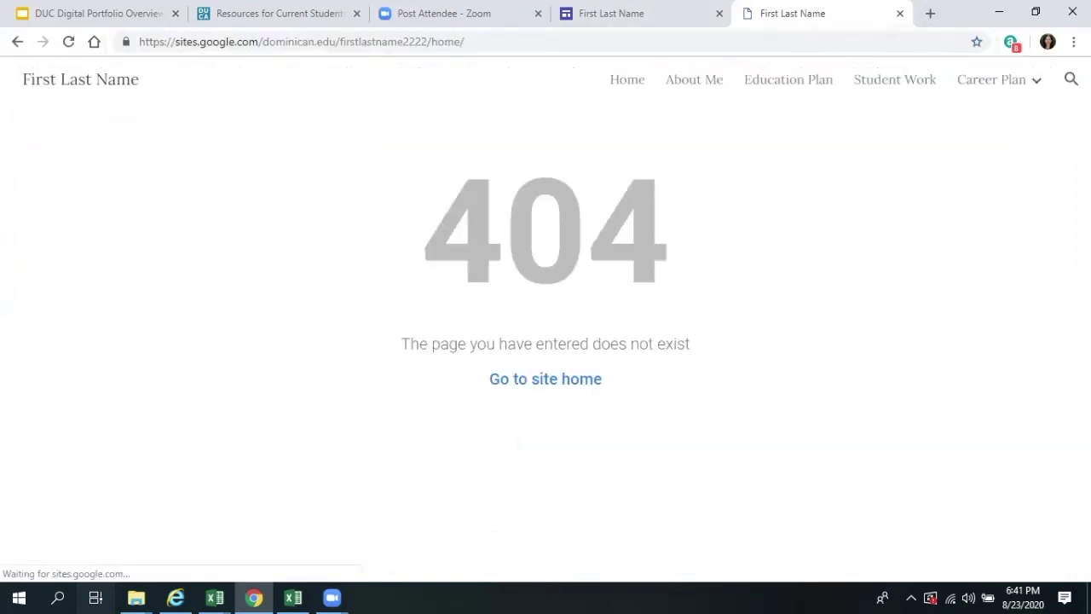
pyautogui.click(68, 42)
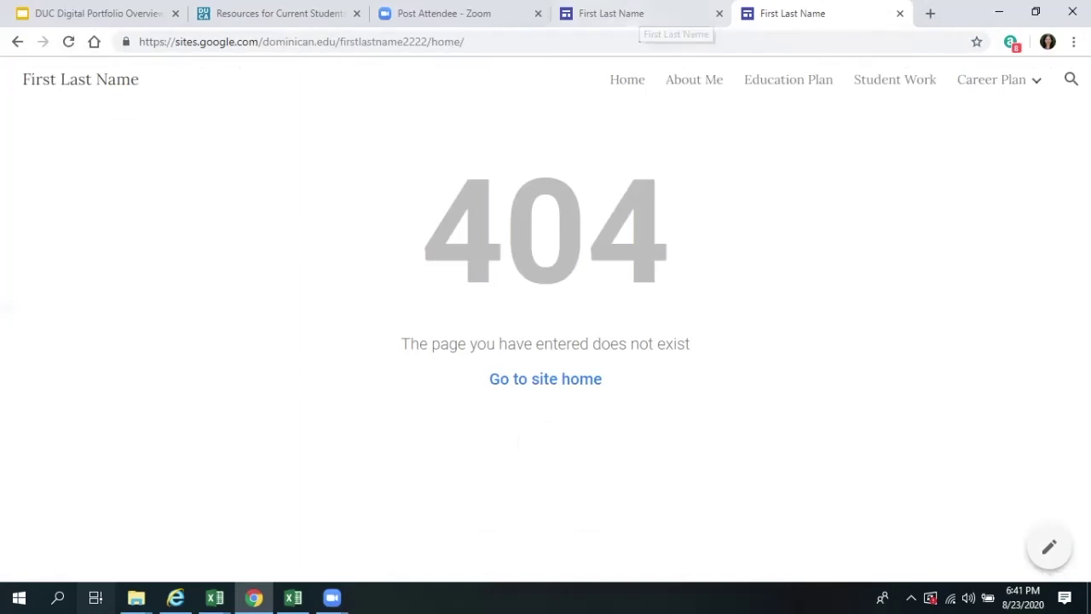
pyautogui.click(545, 379)
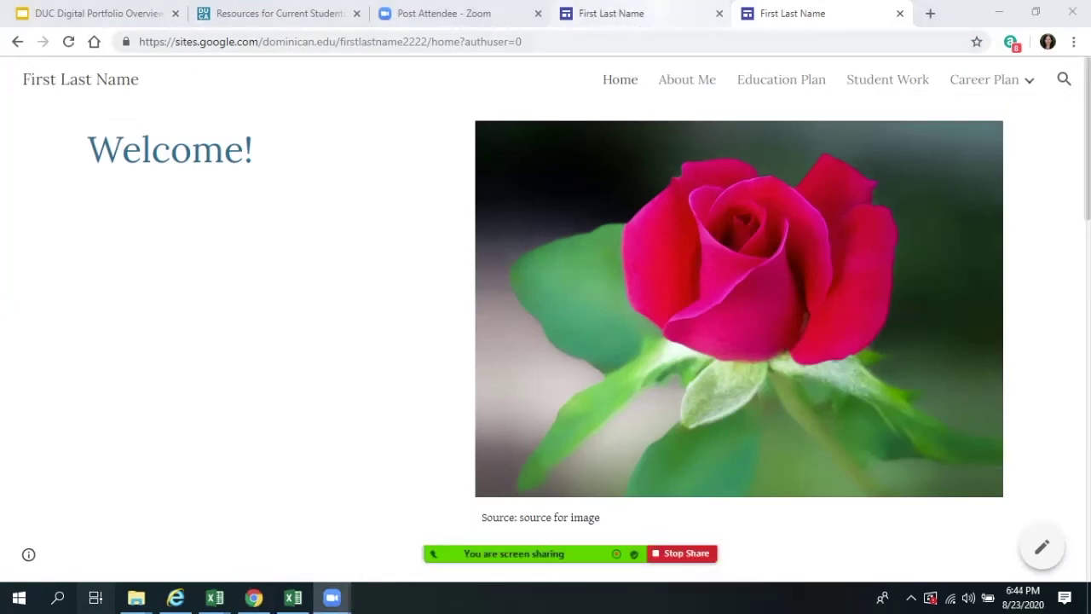
# - Back in the editor, scroll down below the Get in touch section and show the Insert options
pyautogui.click(665, 15)
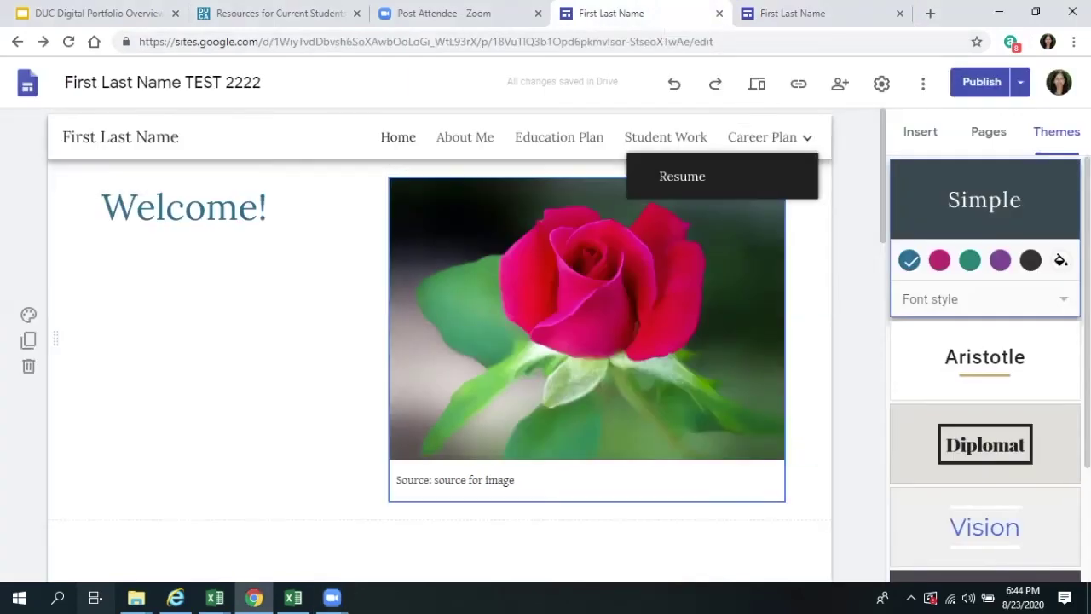
pyautogui.scroll(-3, 439, 341)
pyautogui.scroll(-4, 439, 256)
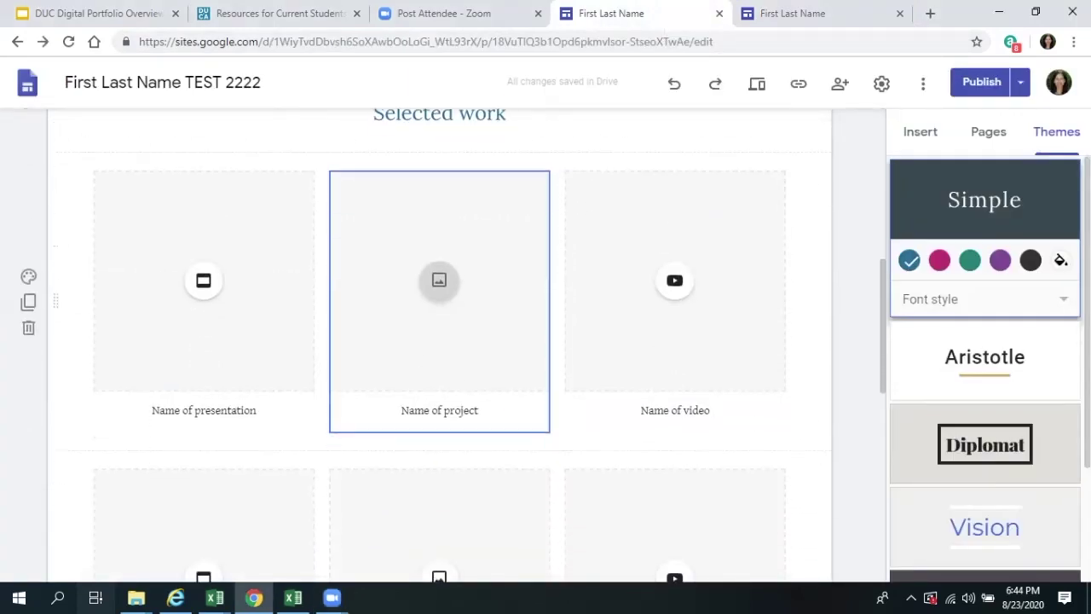
pyautogui.scroll(-3, 439, 340)
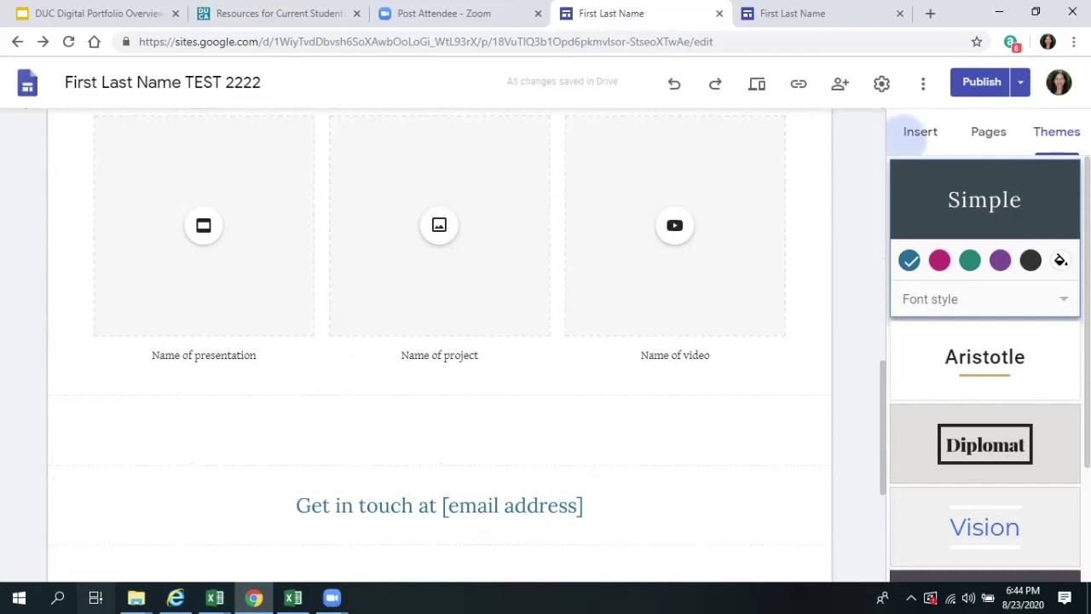
pyautogui.click(920, 132)
pyautogui.scroll(-2, 439, 341)
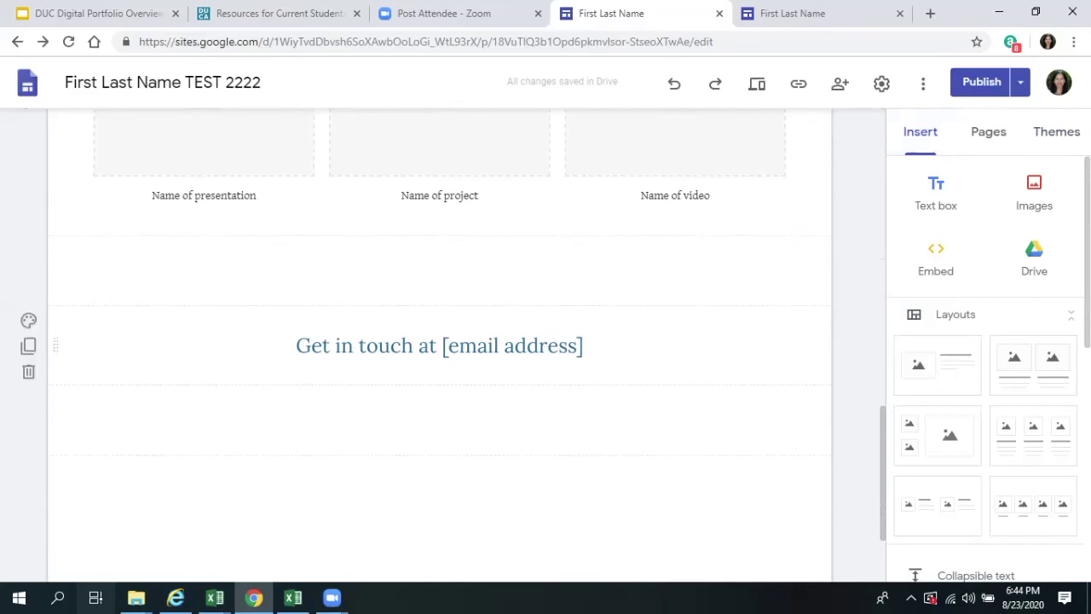
pyautogui.scroll(-2, 439, 341)
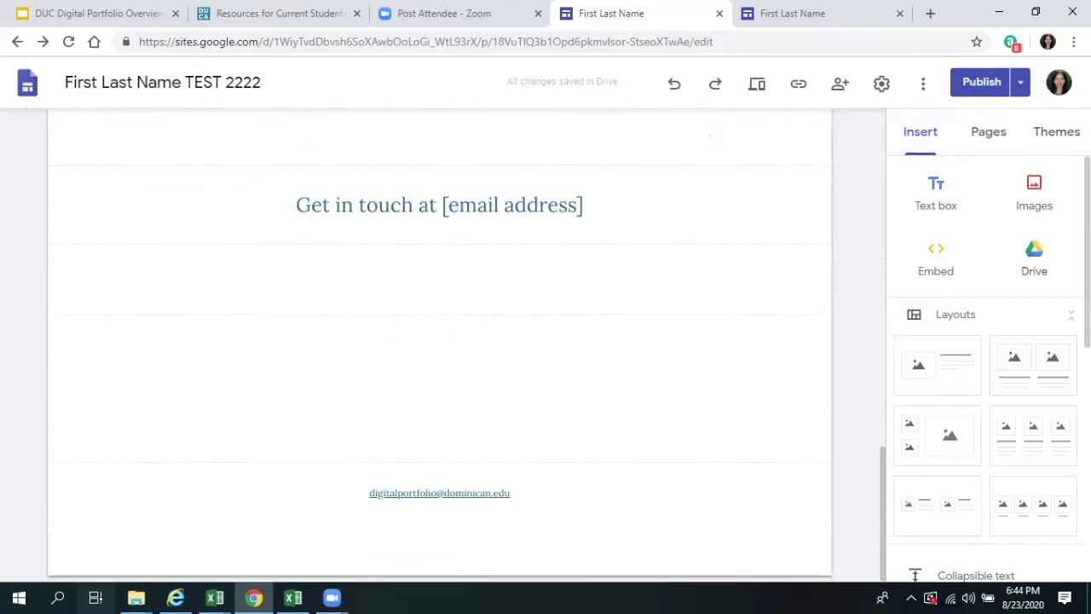
# - Choose the PDF from the A-DIGITAL PORTFOLIO-TEST Drive folder to embed on the page
pyautogui.click(1034, 256)
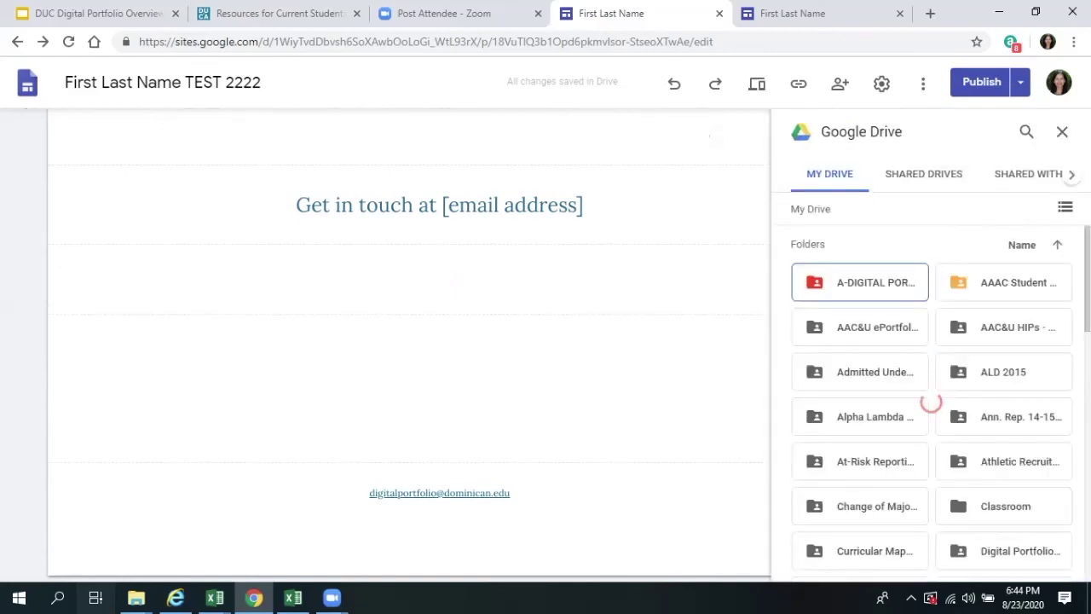
pyautogui.press('Return')
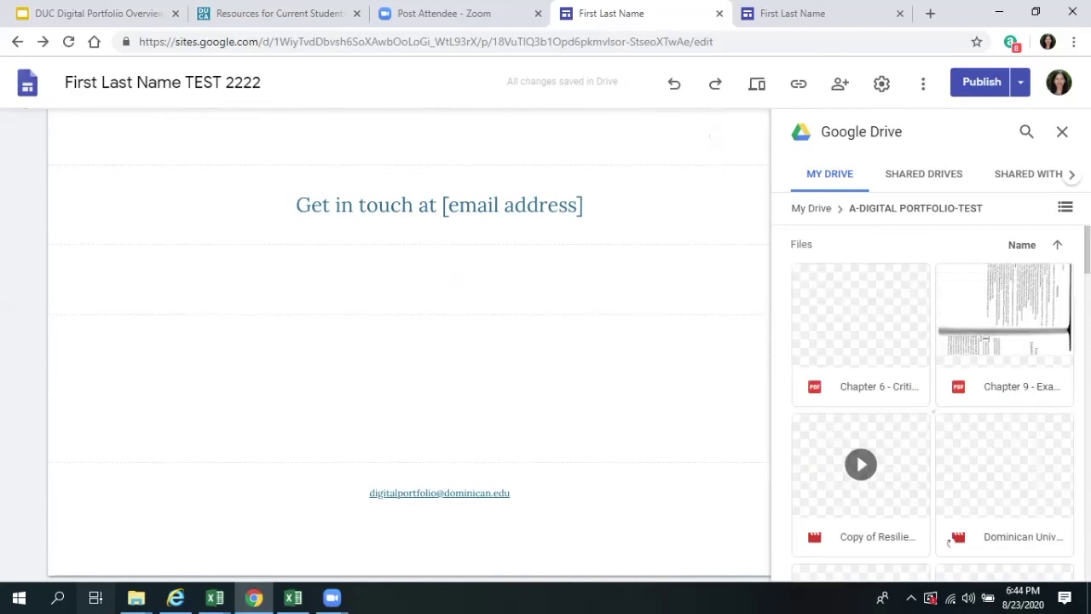
pyautogui.scroll(-2, 948, 534)
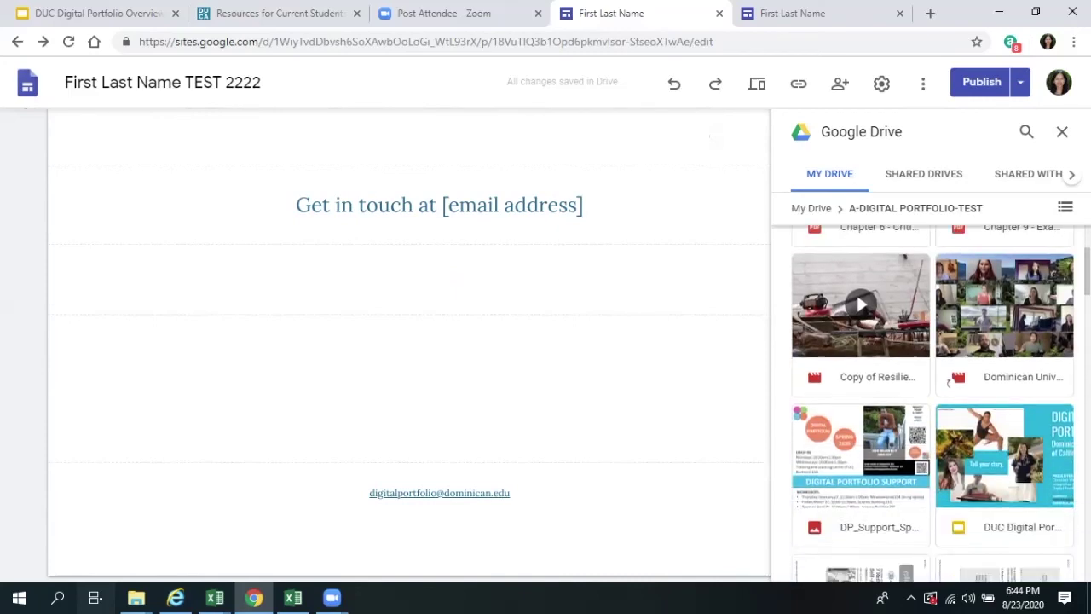
pyautogui.scroll(-4, 948, 381)
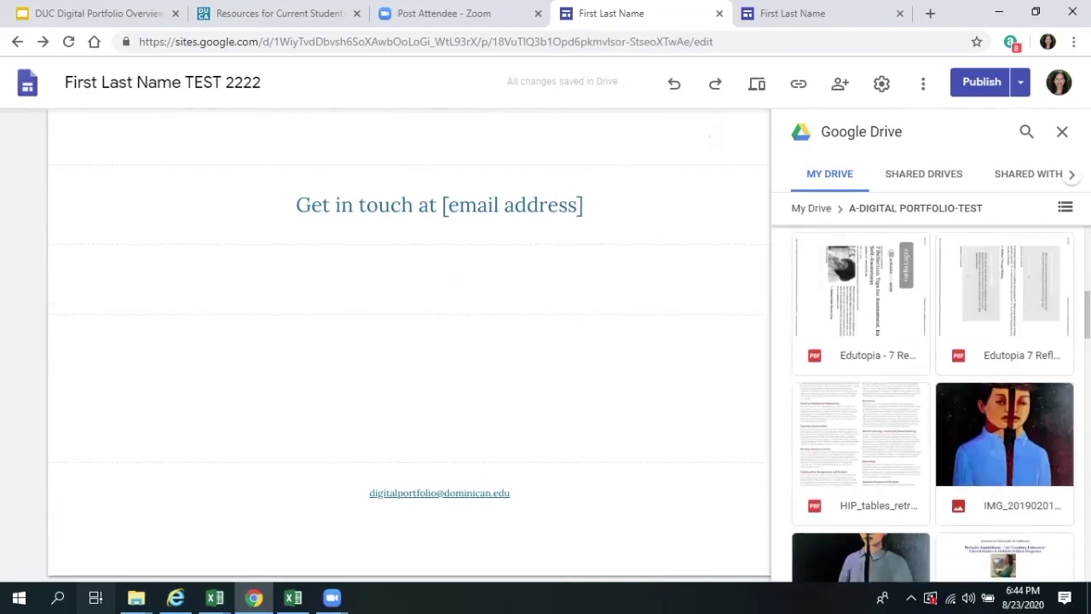
pyautogui.scroll(-3, 856, 484)
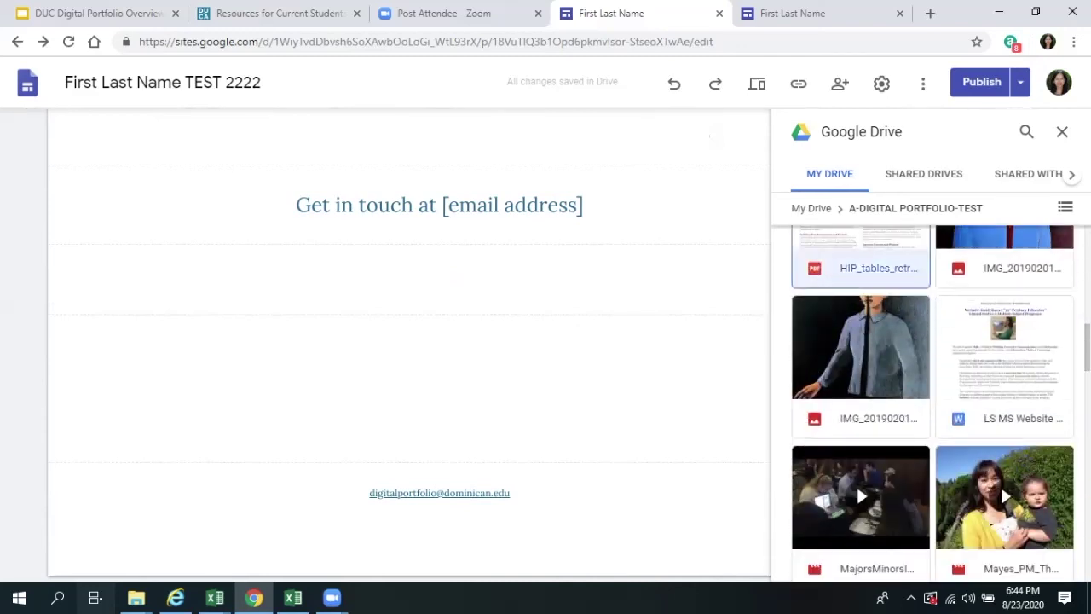
pyautogui.click(855, 483)
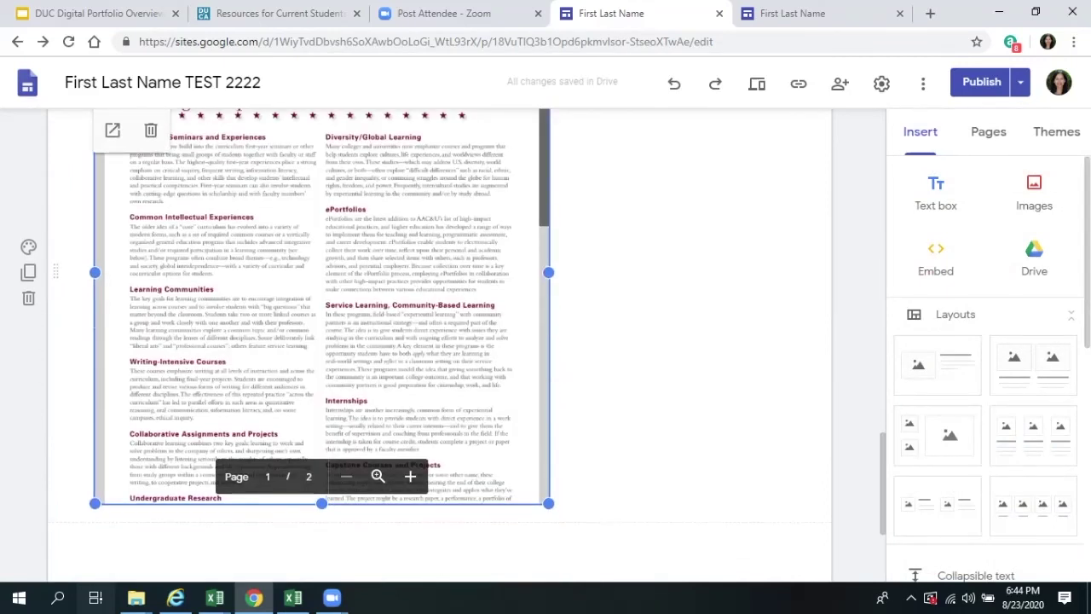
# - Add a text box below the PDF with the lines 'Justification statement' and 'Citation'
pyautogui.click(936, 191)
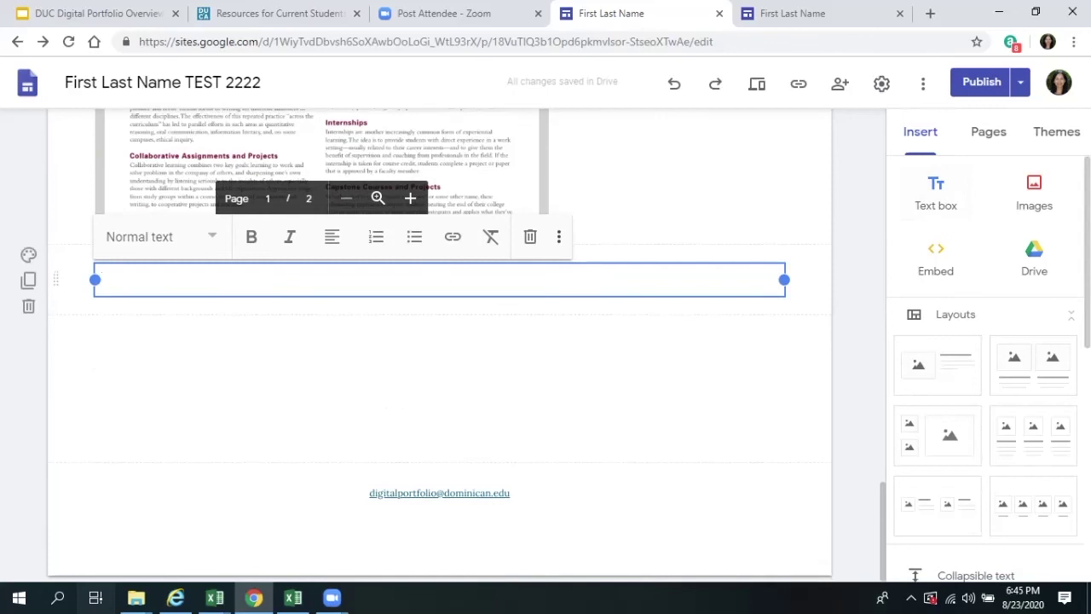
pyautogui.write('Jus')
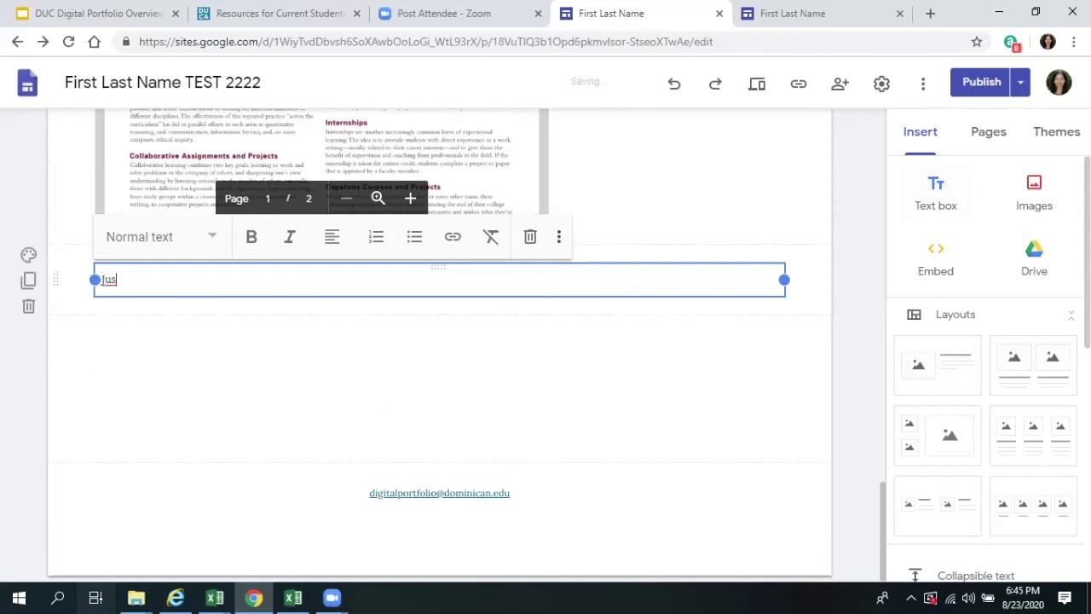
pyautogui.write('tificatio')
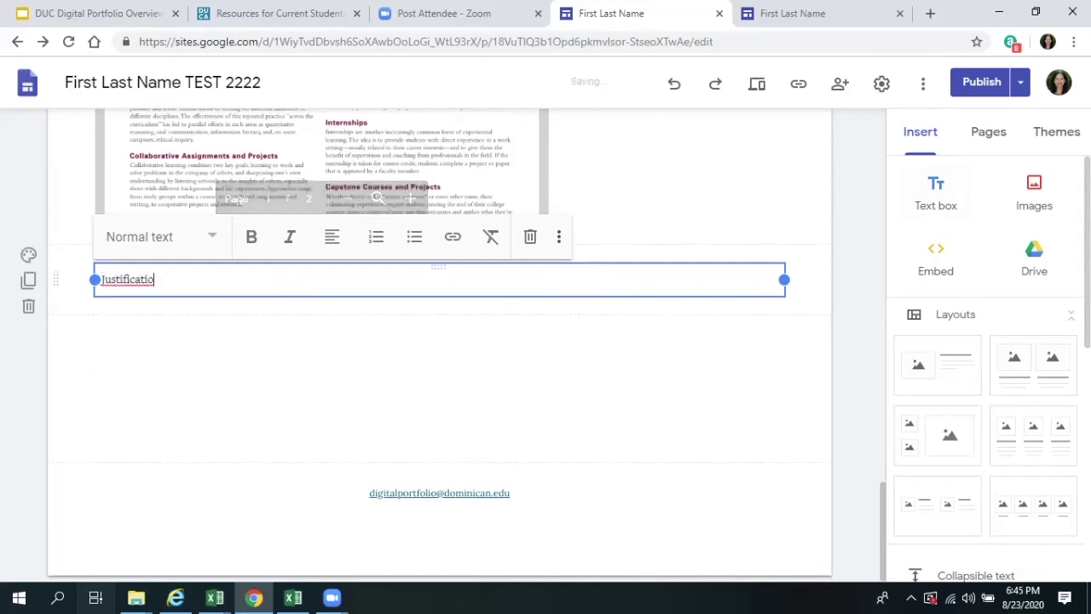
pyautogui.write('n state')
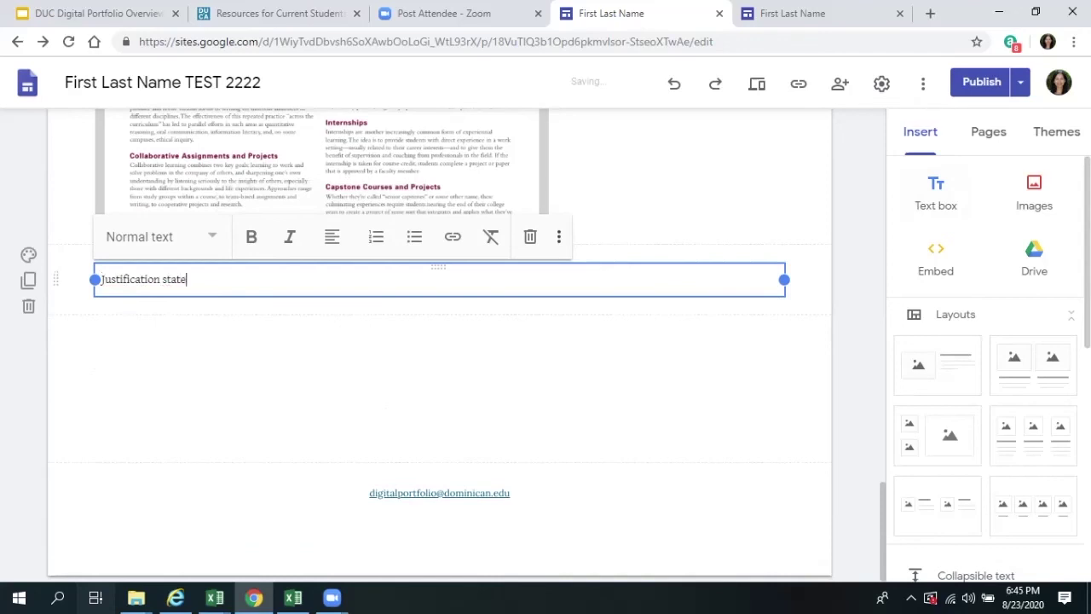
pyautogui.write('ment')
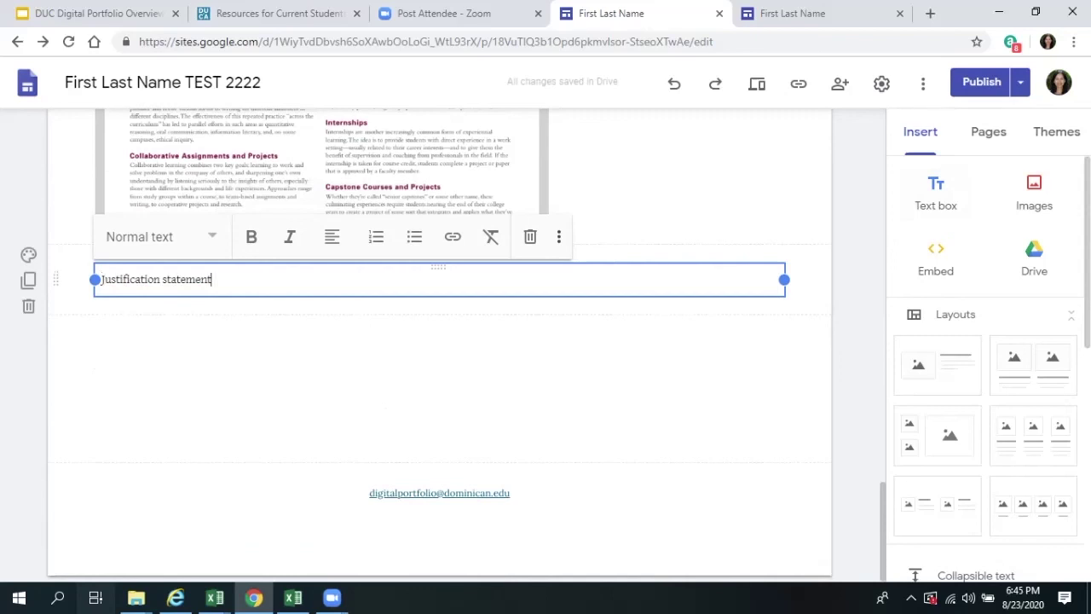
pyautogui.press('Return')
pyautogui.write('Cit')
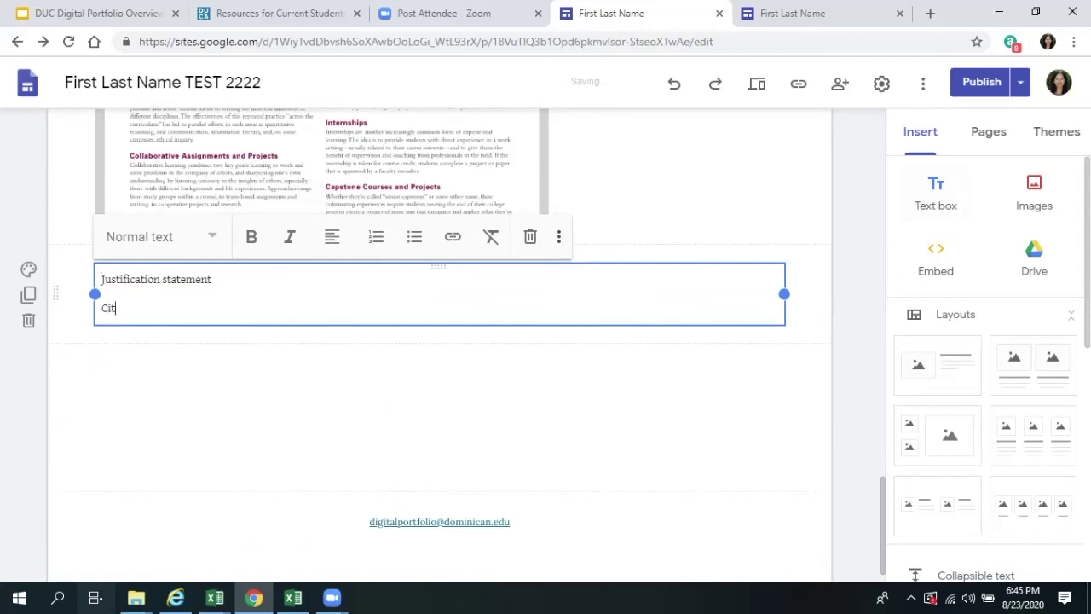
pyautogui.write('ation')
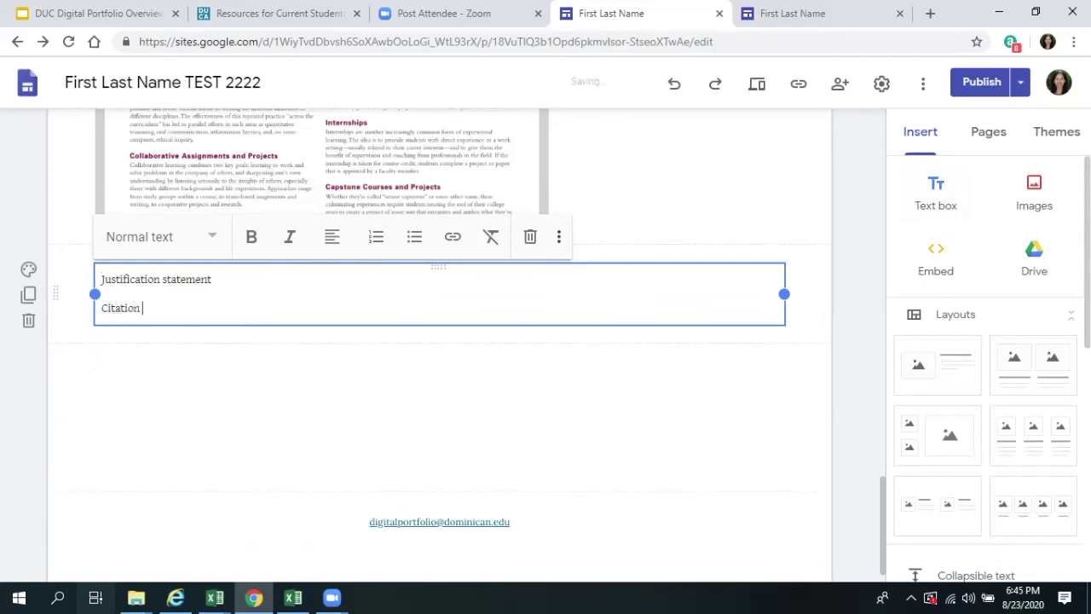